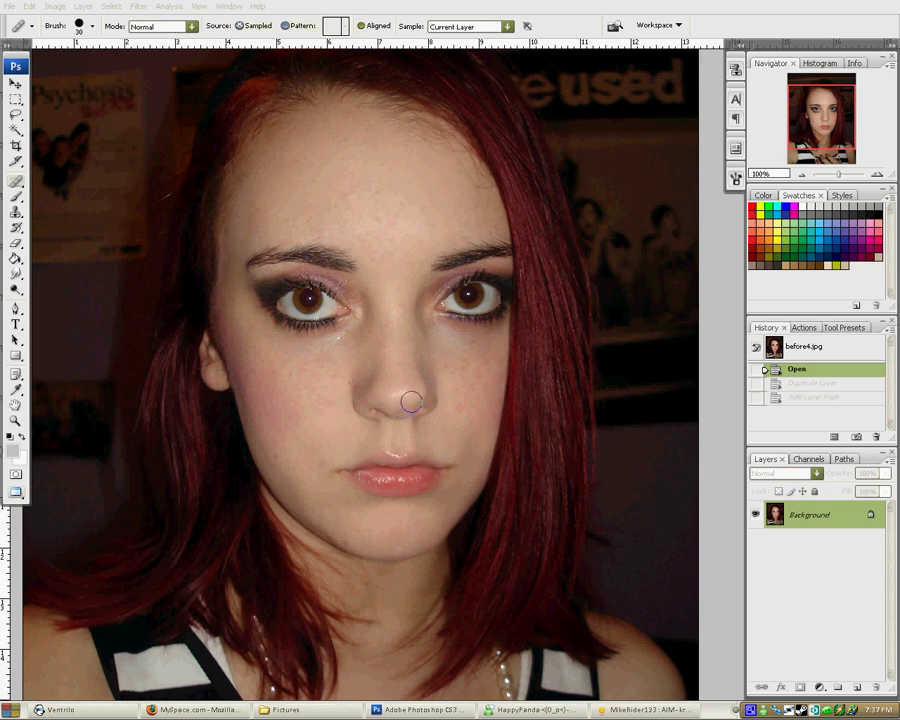
drag(401, 416, 420, 402)
mouse_move(448, 520)
mouse_down()
mouse_move(453, 542)
mouse_move(454, 531)
mouse_up()
drag(403, 444, 403, 457)
drag(337, 397, 344, 387)
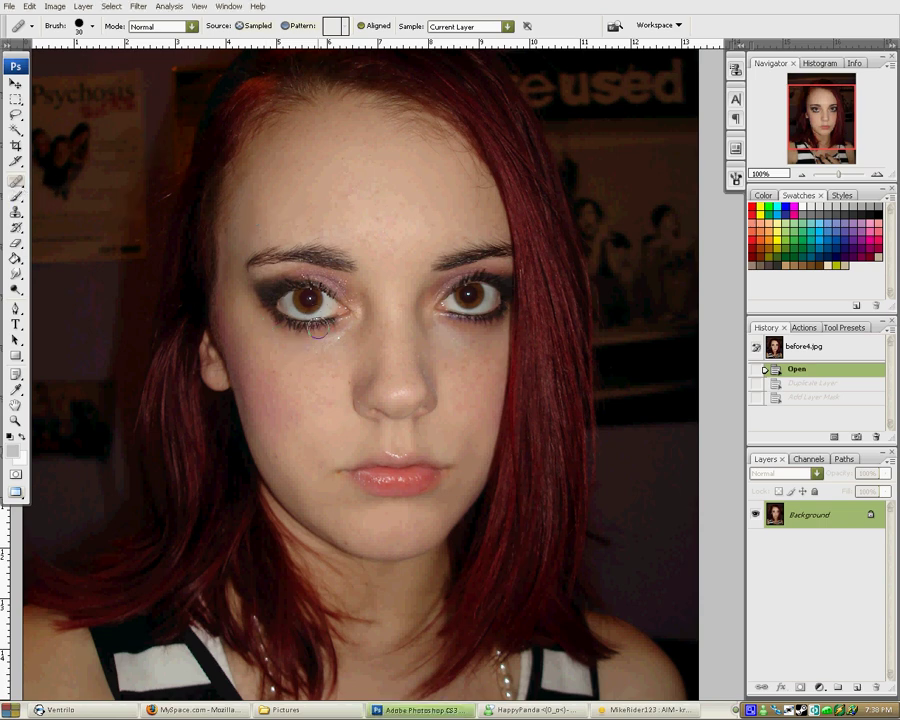
Step: Sample clean skin on the cheek and heal the blemishes across the forehead with the 30 px Healing Brush
alt+click(323, 426)
click(378, 222)
click(343, 187)
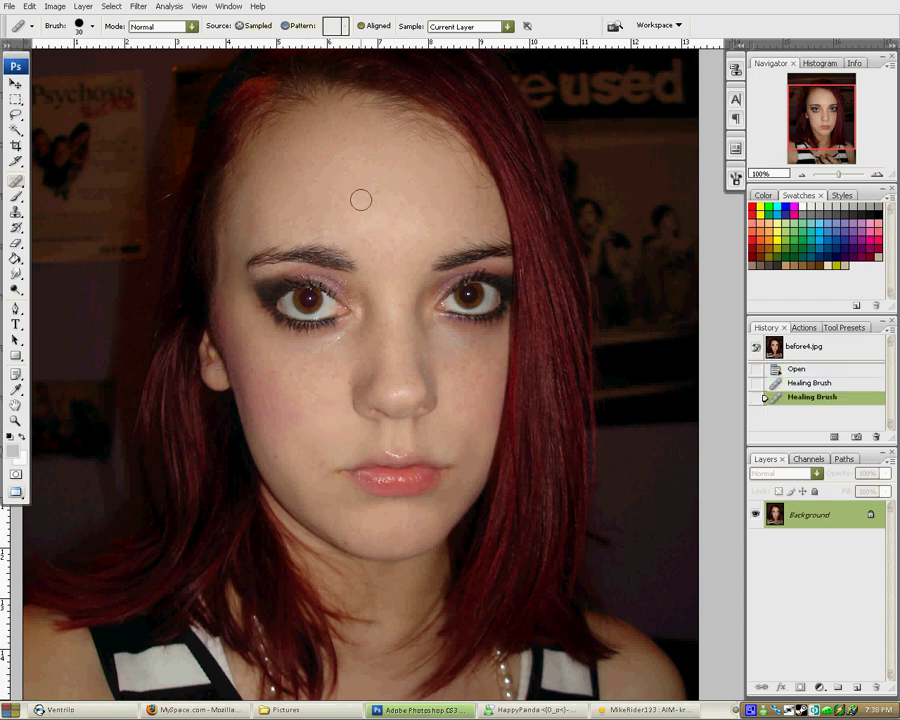
click(364, 198)
click(393, 197)
click(339, 192)
click(349, 167)
click(339, 164)
click(358, 139)
click(353, 133)
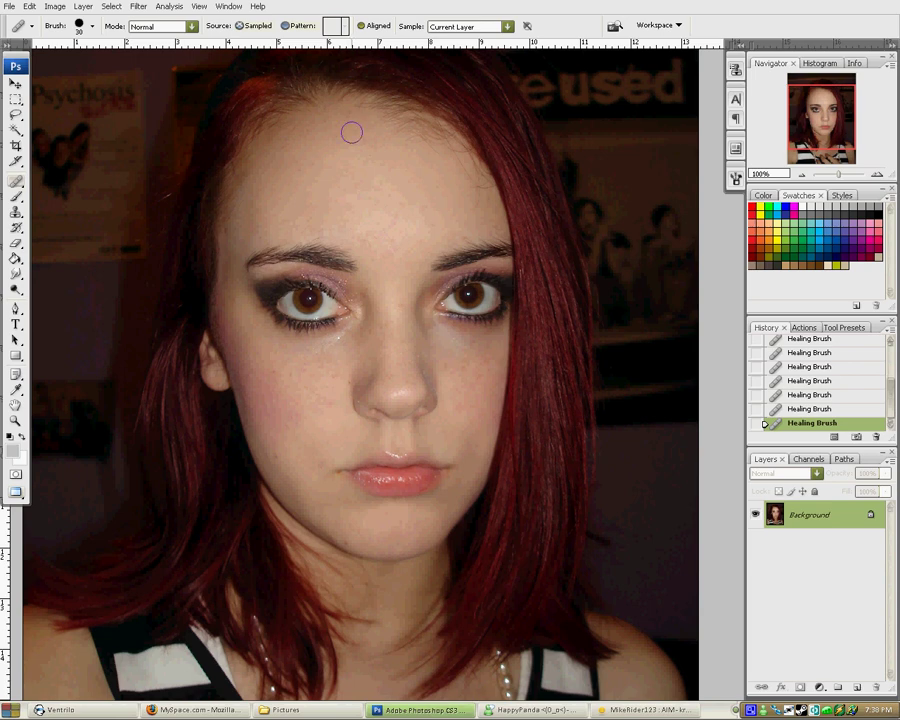
click(315, 161)
Step: Heal the remaining blemishes on the lower cheek and above and between the eyebrows
click(278, 452)
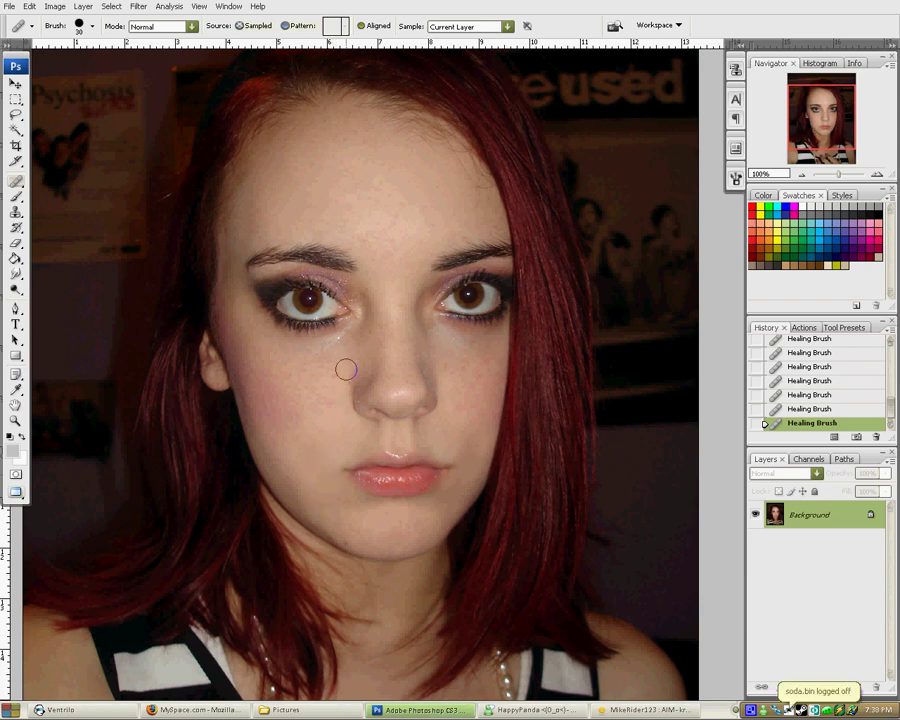
click(412, 259)
click(433, 243)
click(444, 229)
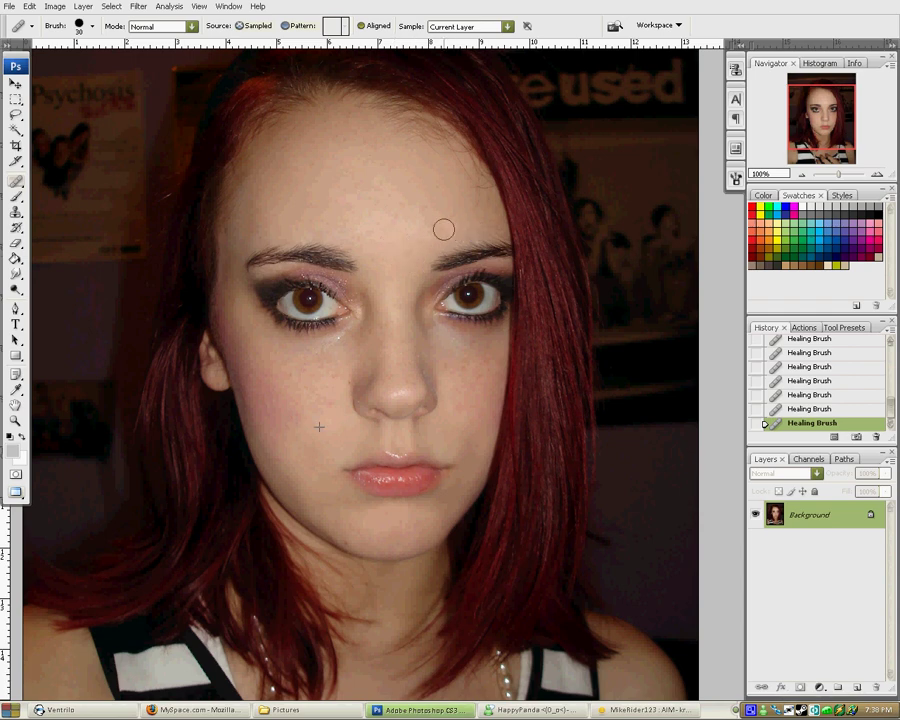
click(413, 241)
Step: Duplicate the Background layer and apply a Gaussian Blur to the copy that softens the skin texture
drag(810, 520, 857, 687)
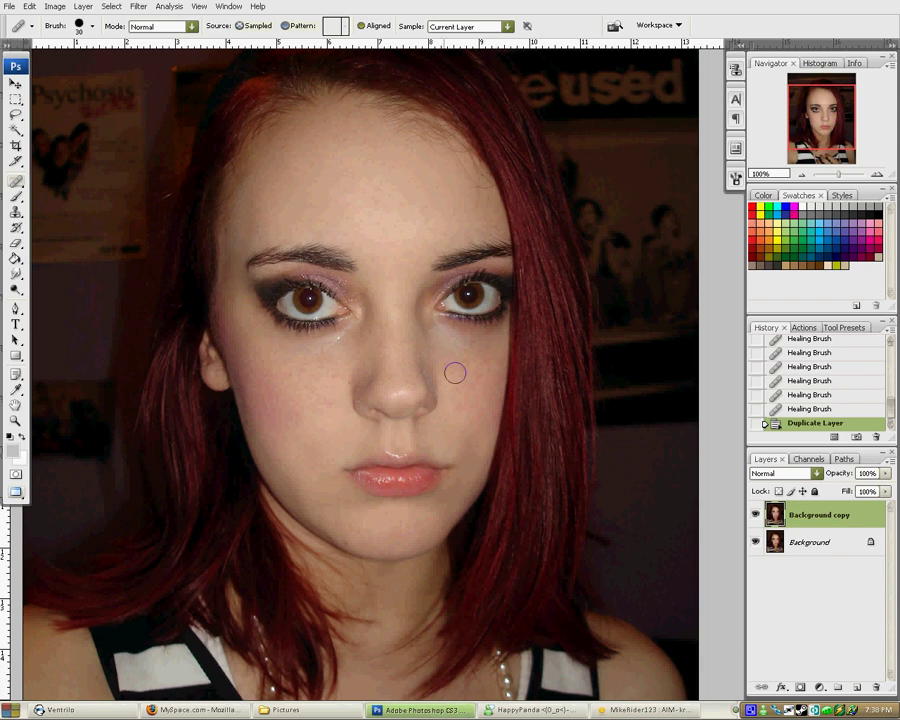
click(55, 6)
mouse_move(68, 45)
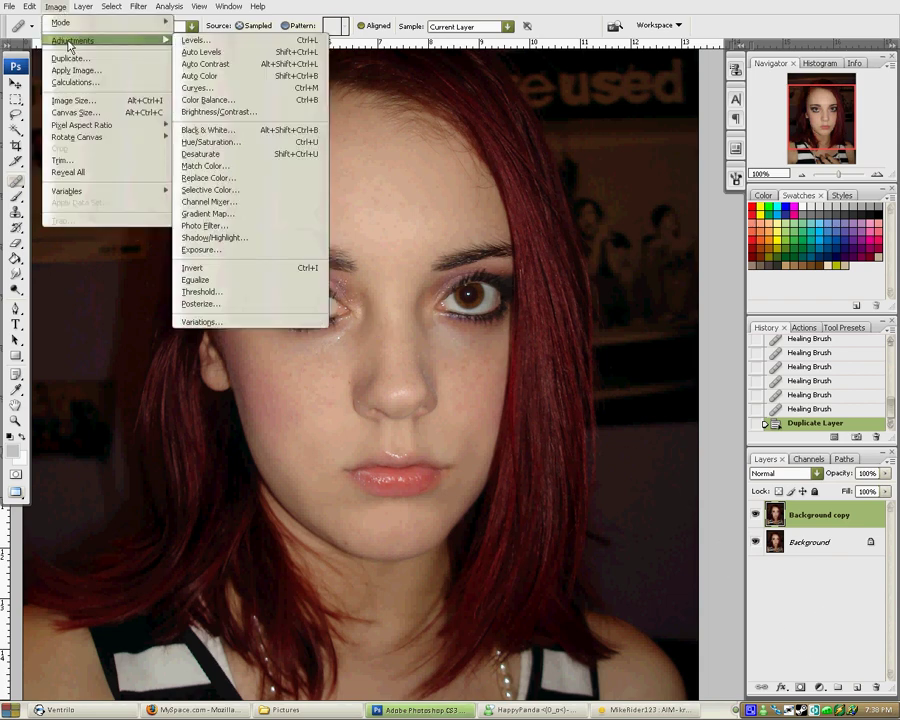
mouse_move(133, 6)
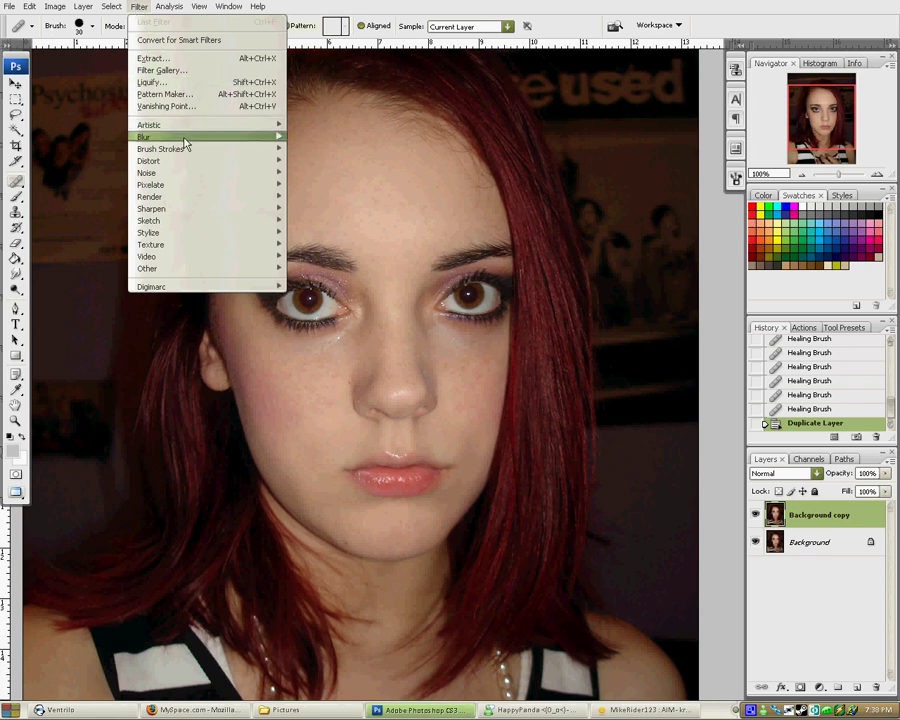
mouse_move(205, 138)
click(322, 185)
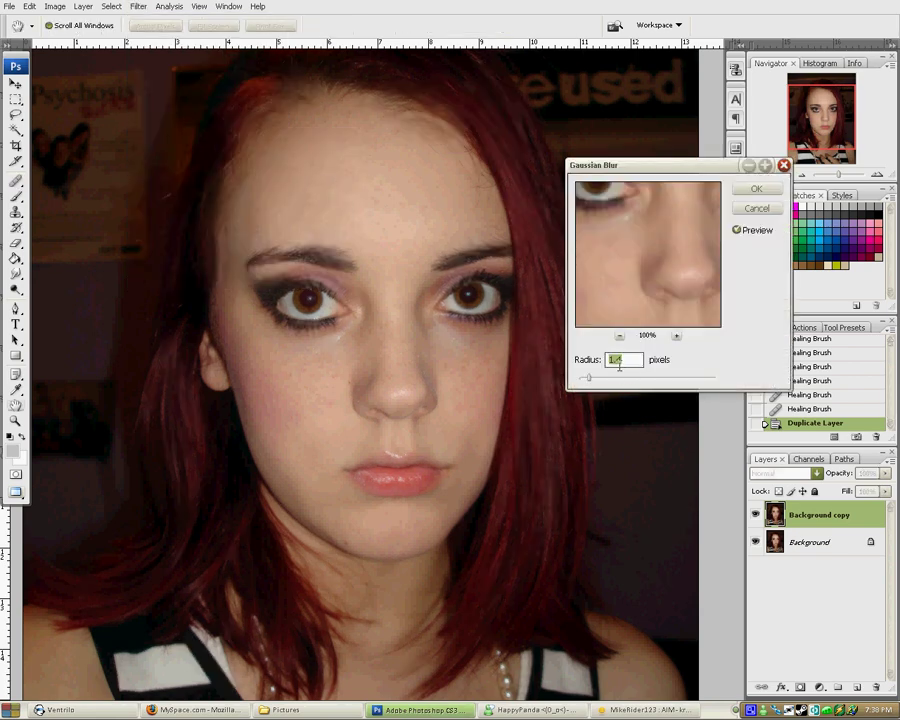
drag(591, 380, 595, 385)
click(756, 189)
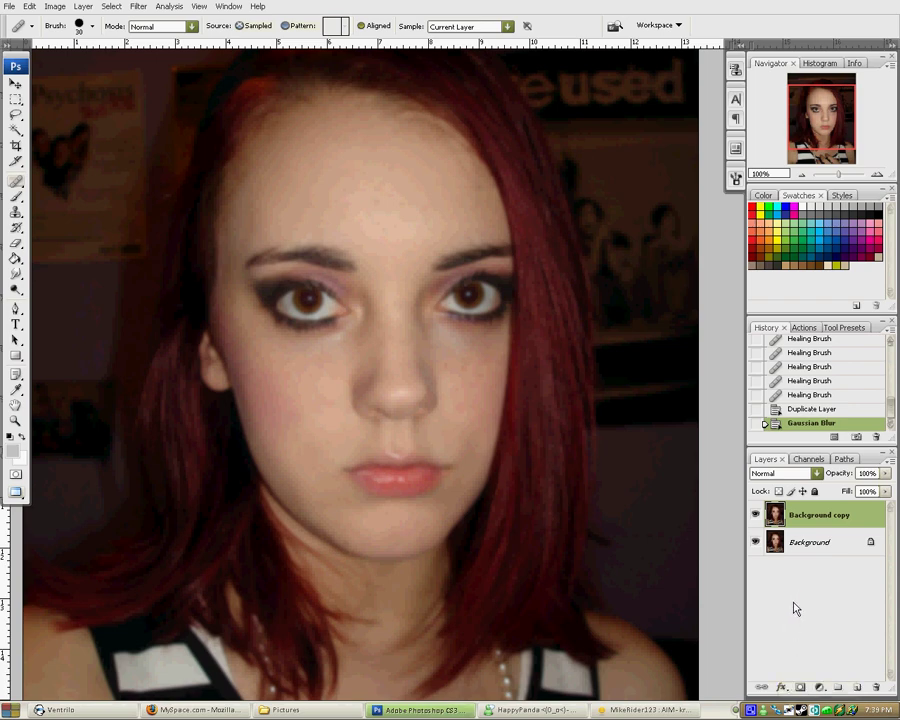
Step: Add a layer mask to the blurred copy, fill it with black, and compare the image with the layer hidden and shown
click(800, 688)
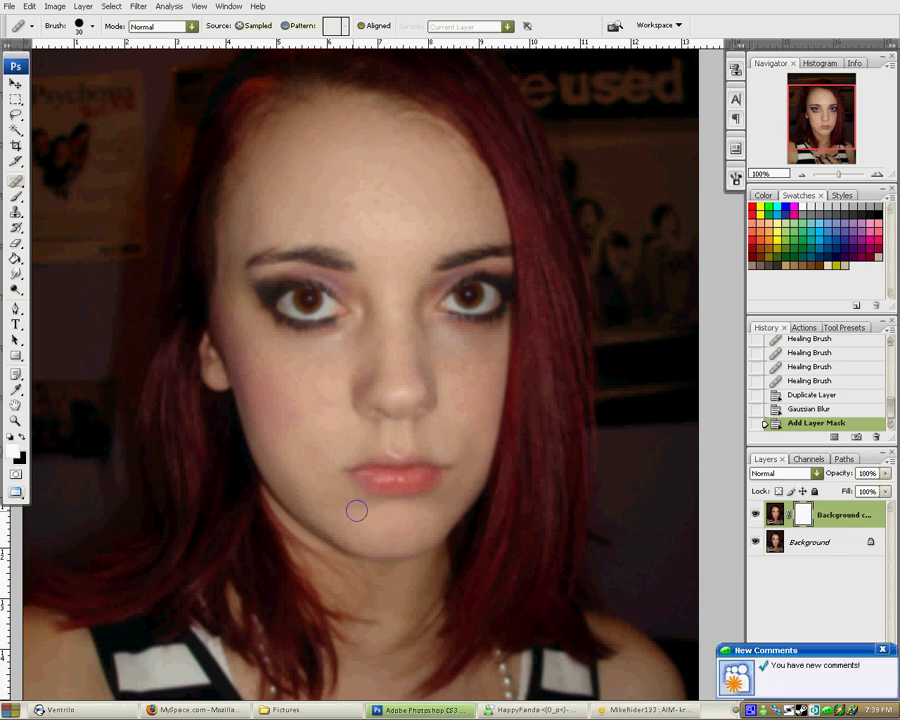
key(ctrl+BackSpace)
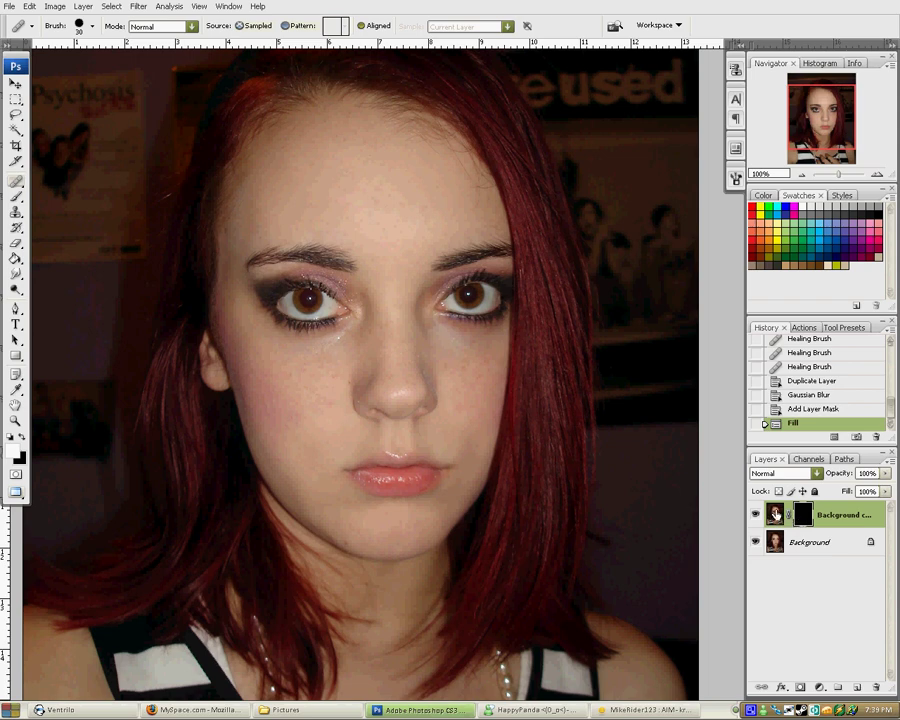
click(757, 515)
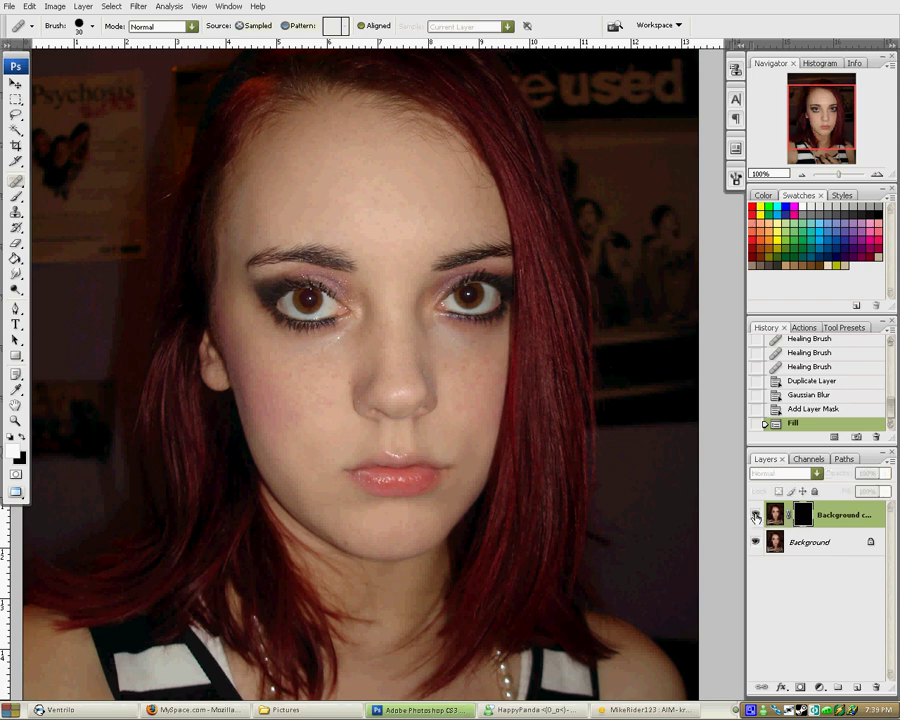
click(757, 515)
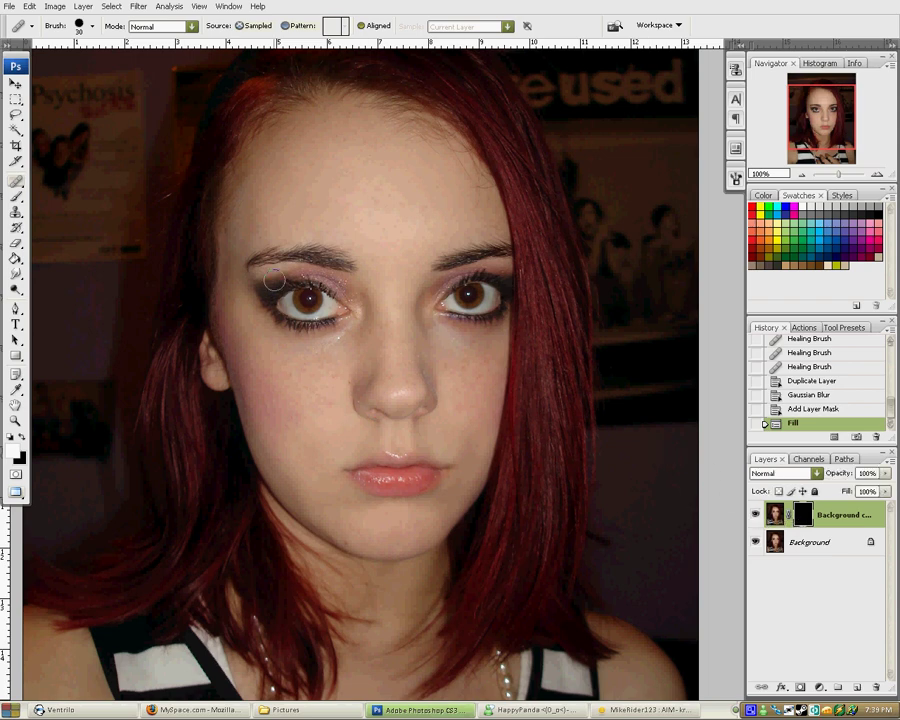
Step: Paint white on the mask over the forehead and nose bridge with the Brush at 72% opacity and 78% flow
key(b)
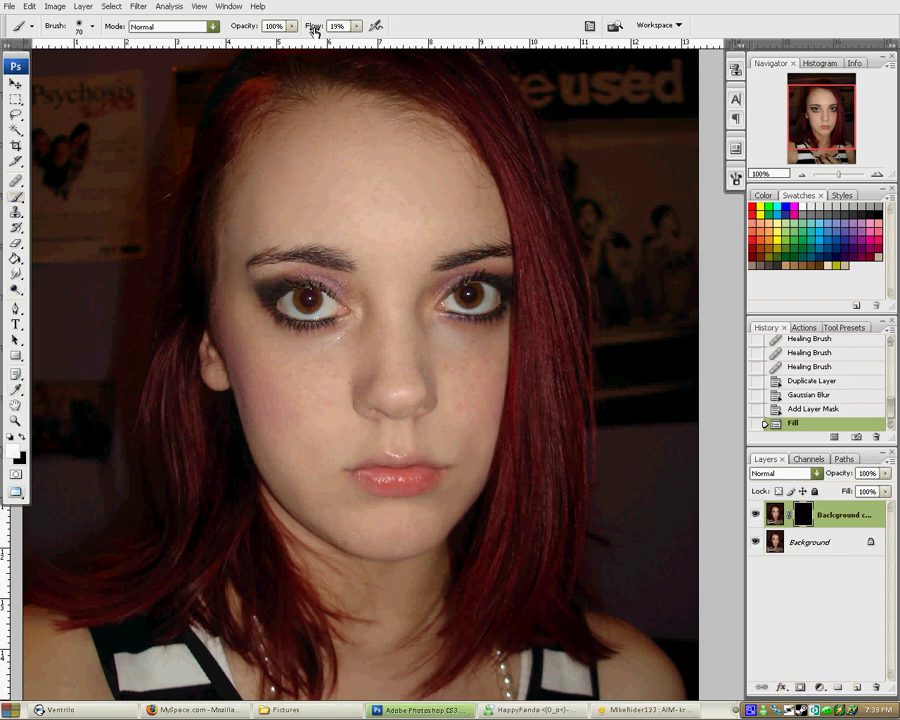
drag(316, 26, 360, 30)
drag(249, 26, 233, 28)
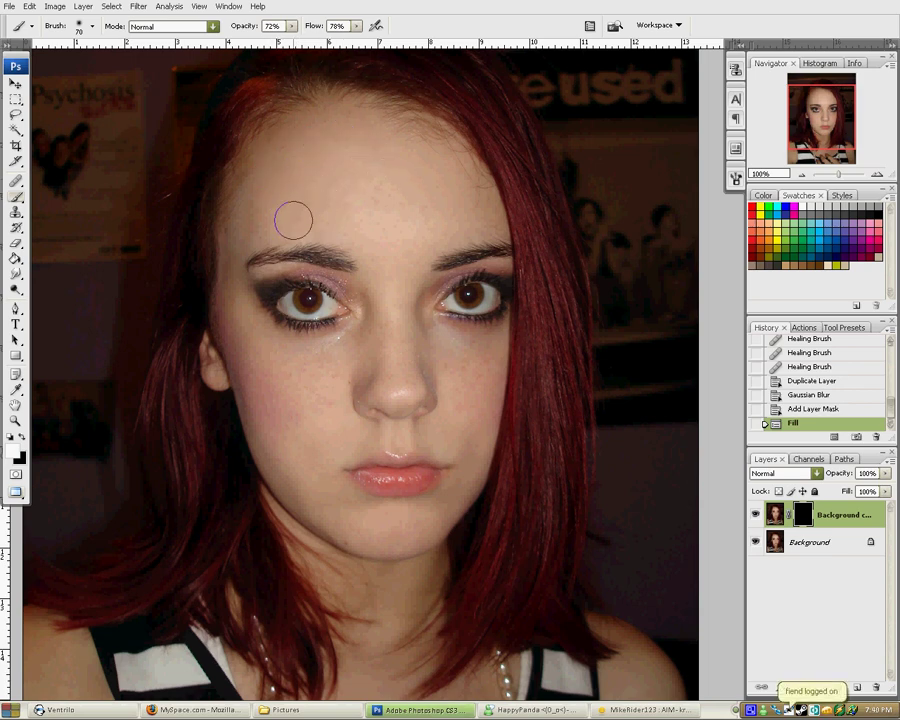
mouse_move(405, 157)
mouse_down()
mouse_move(424, 227)
mouse_move(386, 267)
mouse_move(392, 318)
mouse_up()
mouse_move(288, 245)
mouse_down()
mouse_move(243, 241)
mouse_move(260, 198)
mouse_up()
Step: Reduce the brush to 25 px and reveal the blur on the skin between the outer eye and eyebrow
key([)
key([)
key([)
key([)
key([)
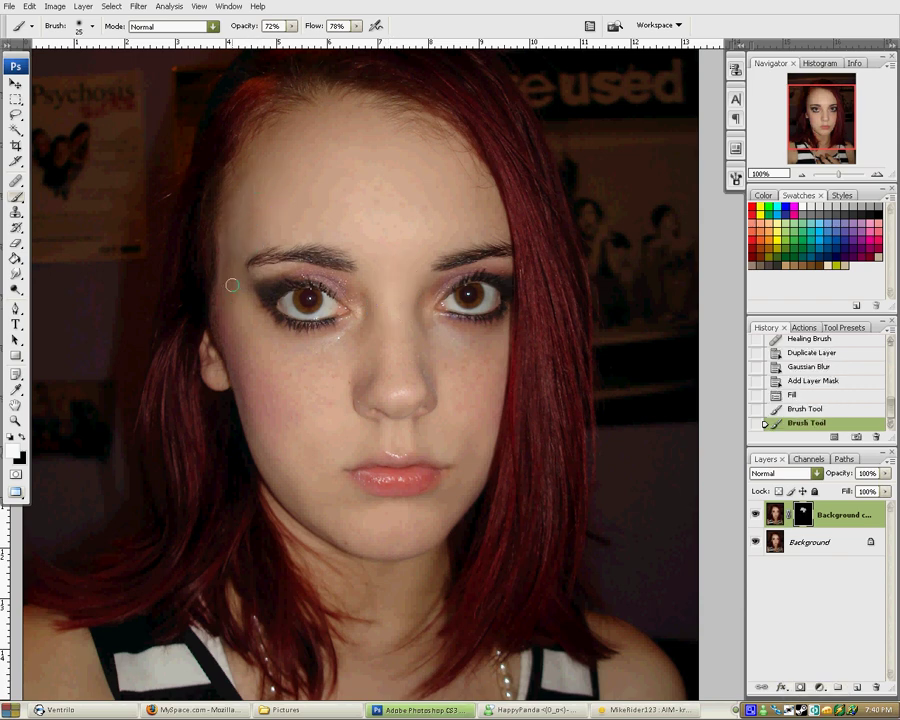
mouse_move(238, 280)
mouse_down()
mouse_move(246, 284)
mouse_move(257, 263)
mouse_up()
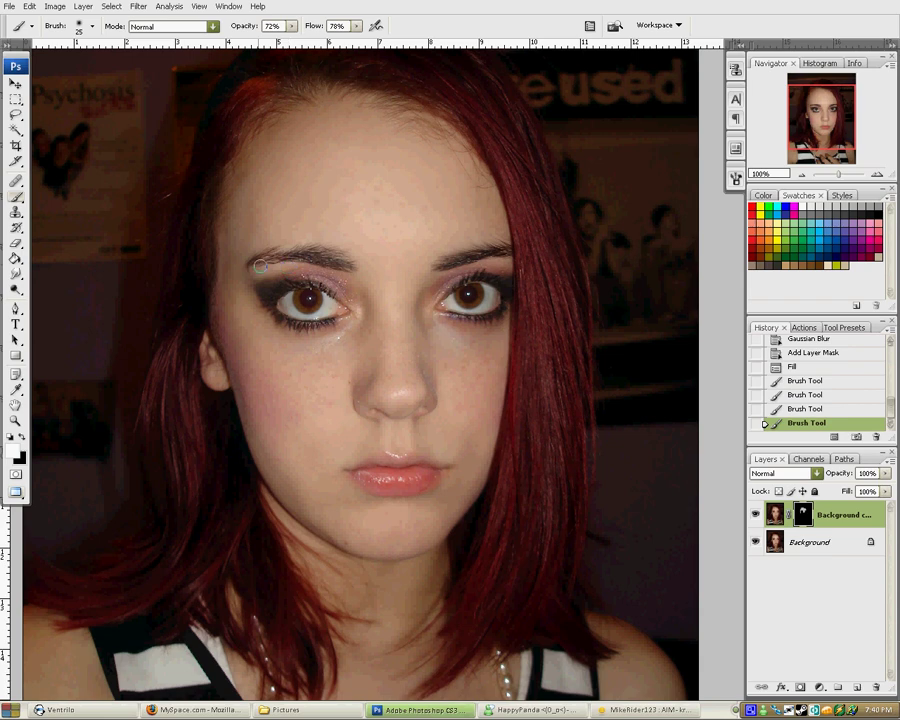
Step: Enlarge the brush and paint white on the mask over the cheeks, chin and remaining broad skin areas
key(])
key(])
key(])
key(])
key(])
drag(491, 361, 414, 279)
Step: Paint the blur onto the nose and the skin above the lip, reducing the brush from 45 px to 20 px
key(bracketleft)
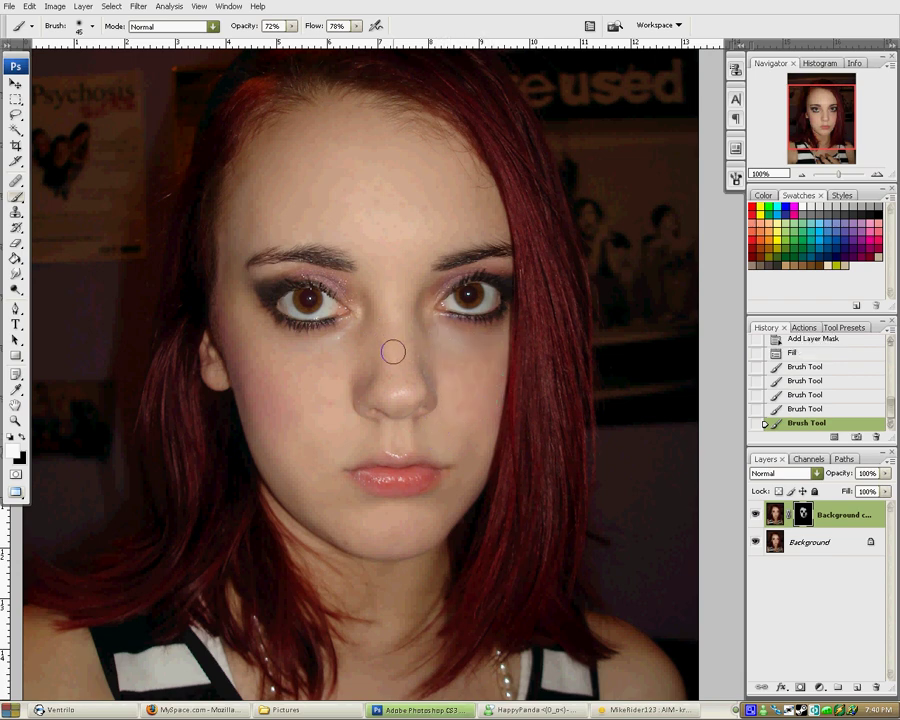
mouse_move(387, 364)
mouse_down()
mouse_move(408, 380)
mouse_move(376, 326)
mouse_move(362, 368)
mouse_up()
key(bracketleft)
key(bracketleft)
key(bracketleft)
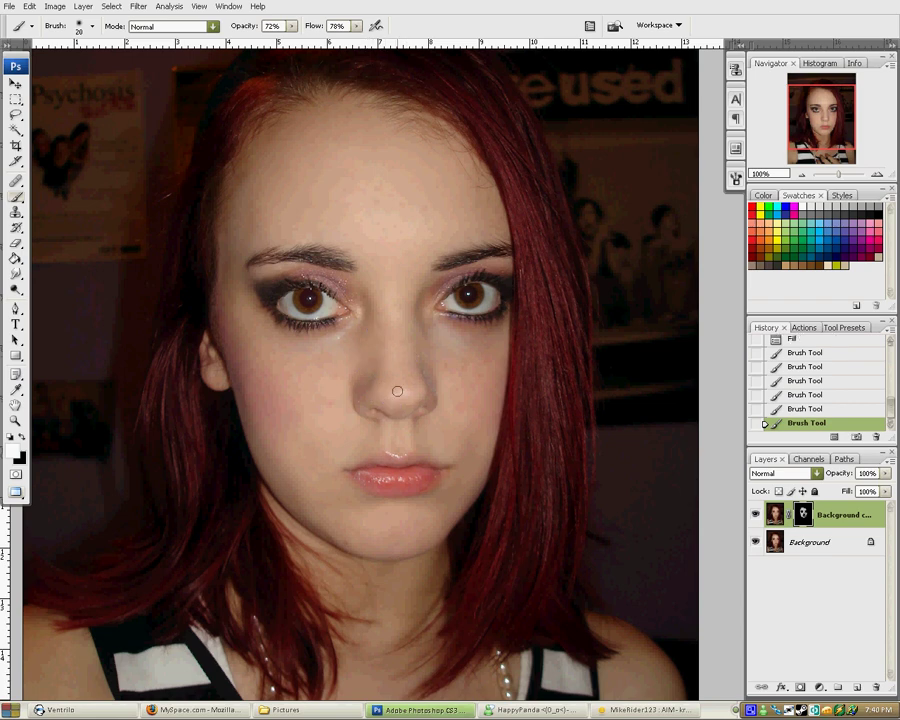
drag(403, 400, 395, 443)
Step: Set the blurred copy's opacity to 63% and toggle layer visibility to compare the skin before and after
click(817, 473)
click(817, 476)
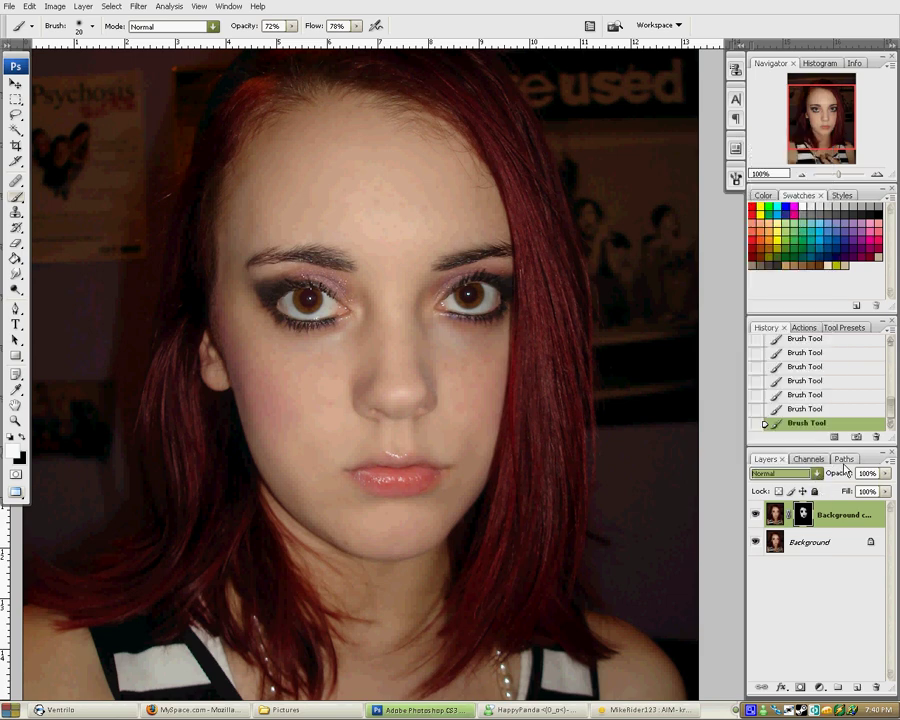
drag(843, 477, 828, 477)
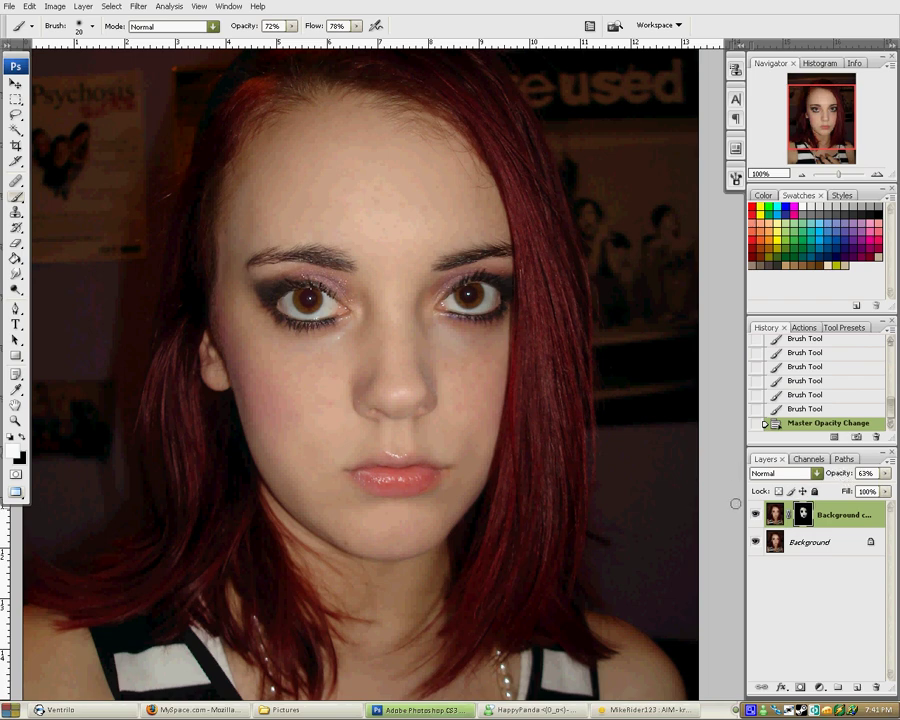
click(756, 517)
click(755, 517)
click(755, 517)
click(756, 516)
click(756, 541)
click(756, 541)
Step: Paint more white on the mask around the mouth, under the eyes and on the cheeks, and merge the copy down
drag(430, 394, 446, 443)
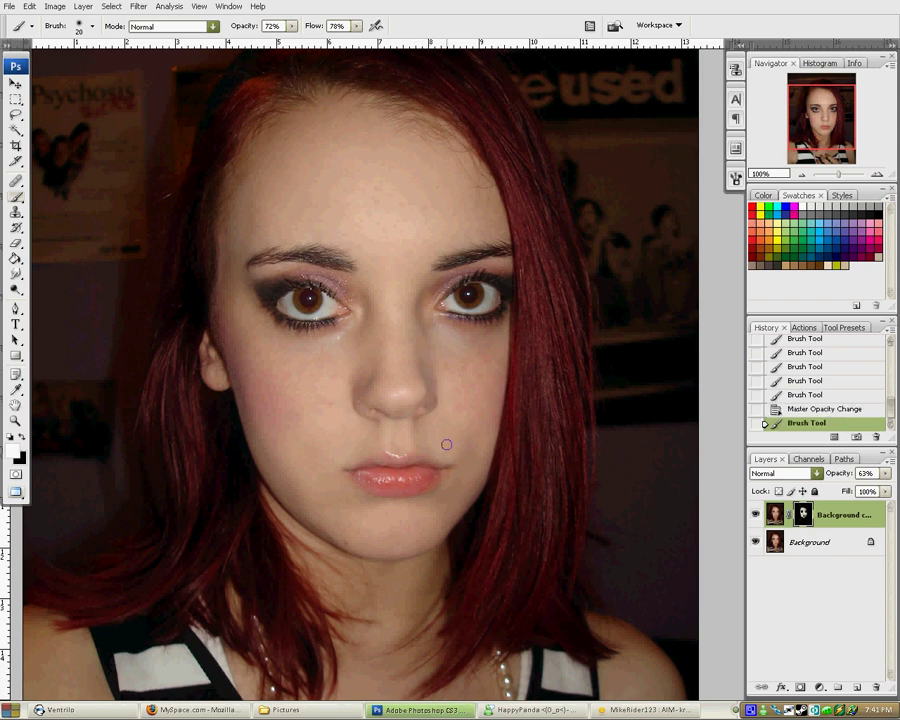
mouse_move(447, 331)
mouse_down()
mouse_move(360, 325)
mouse_move(339, 371)
mouse_move(270, 399)
mouse_up()
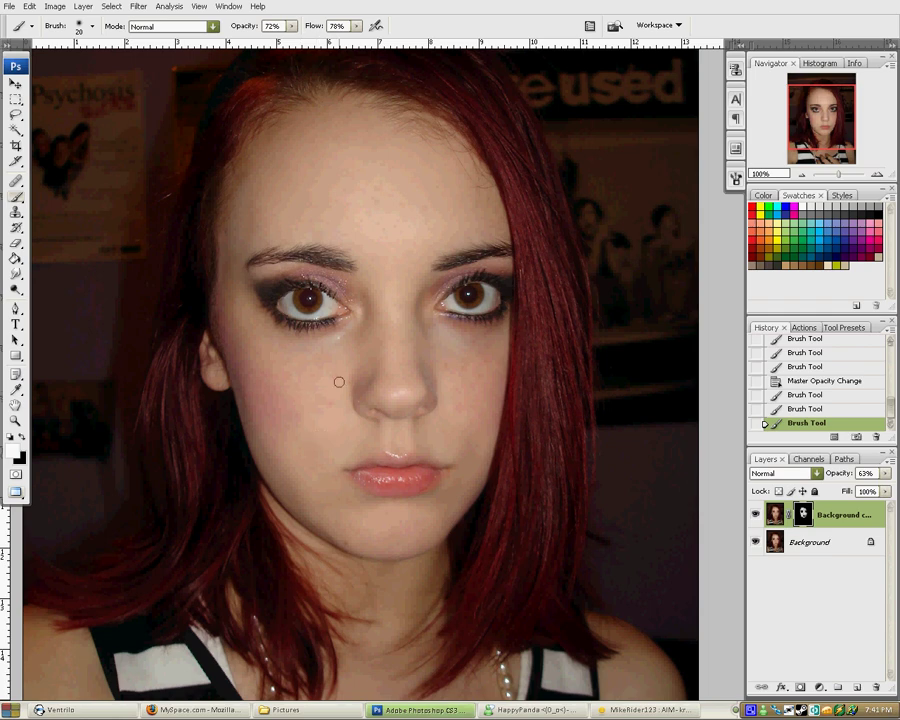
mouse_move(339, 382)
mouse_down()
mouse_move(459, 361)
mouse_move(330, 456)
mouse_move(385, 447)
mouse_move(380, 439)
mouse_up()
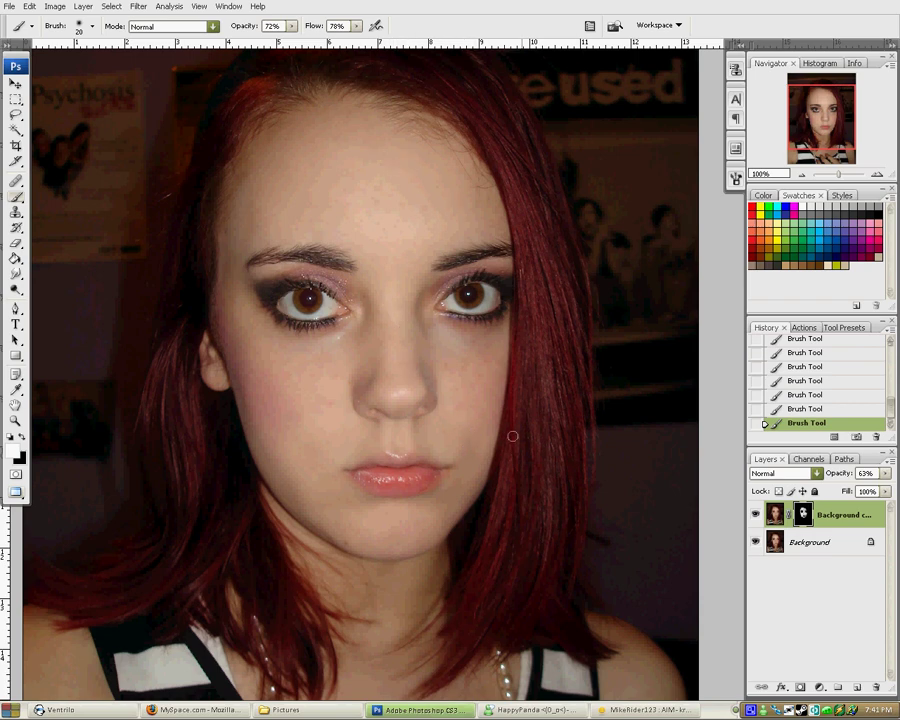
key(ctrl+e)
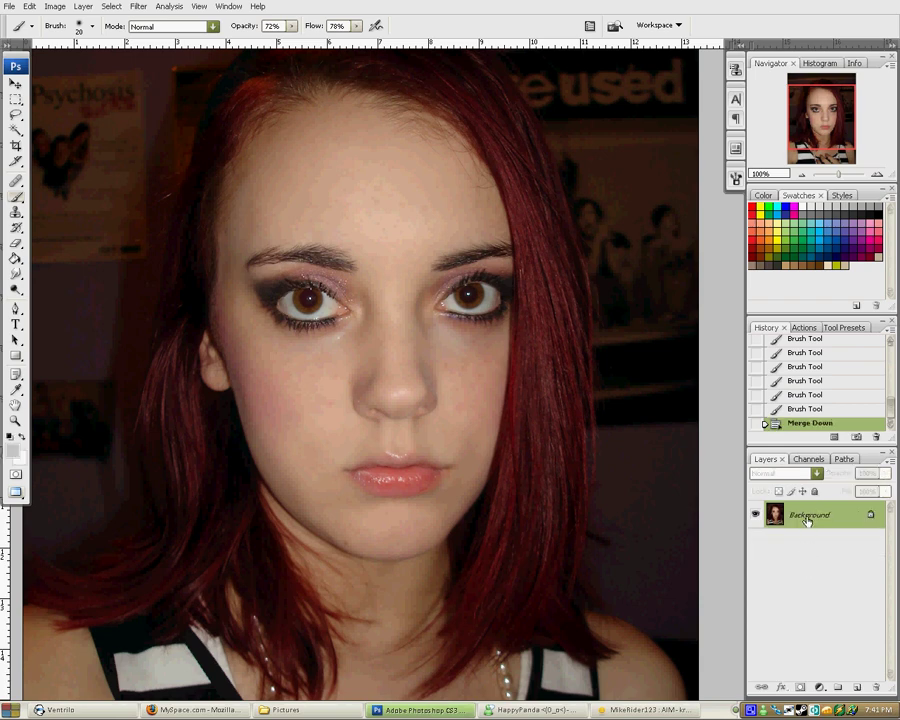
Step: Duplicate the Background layer and apply an S-shaped Curves adjustment to the copy, with a shadow point at input 36, output 25
drag(796, 517, 838, 688)
click(55, 7)
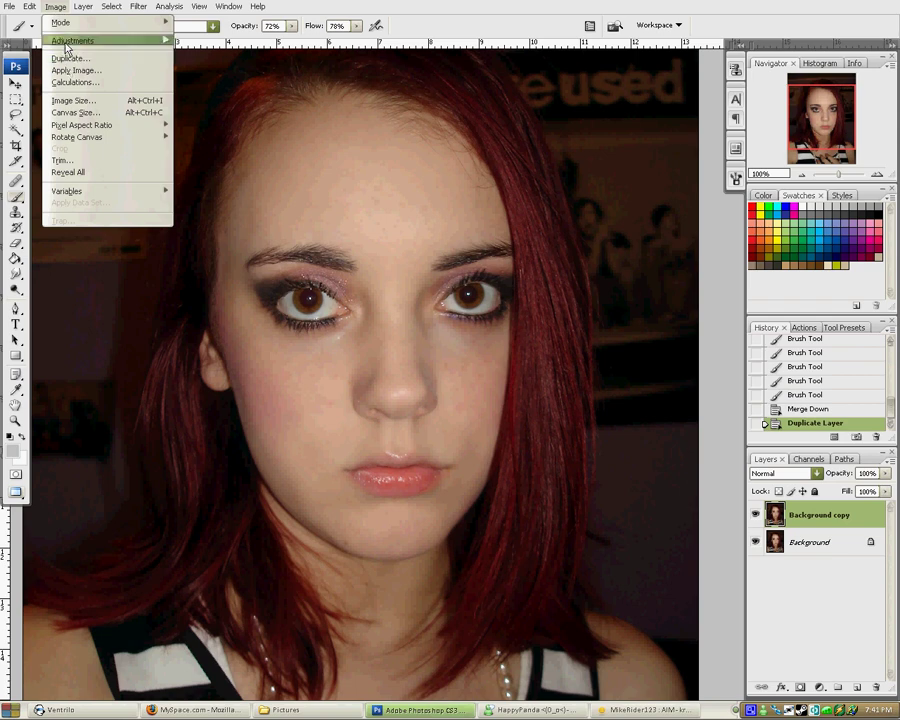
mouse_move(70, 40)
click(219, 92)
drag(737, 496, 738, 482)
drag(627, 609, 622, 621)
drag(679, 552, 693, 545)
drag(622, 621, 620, 619)
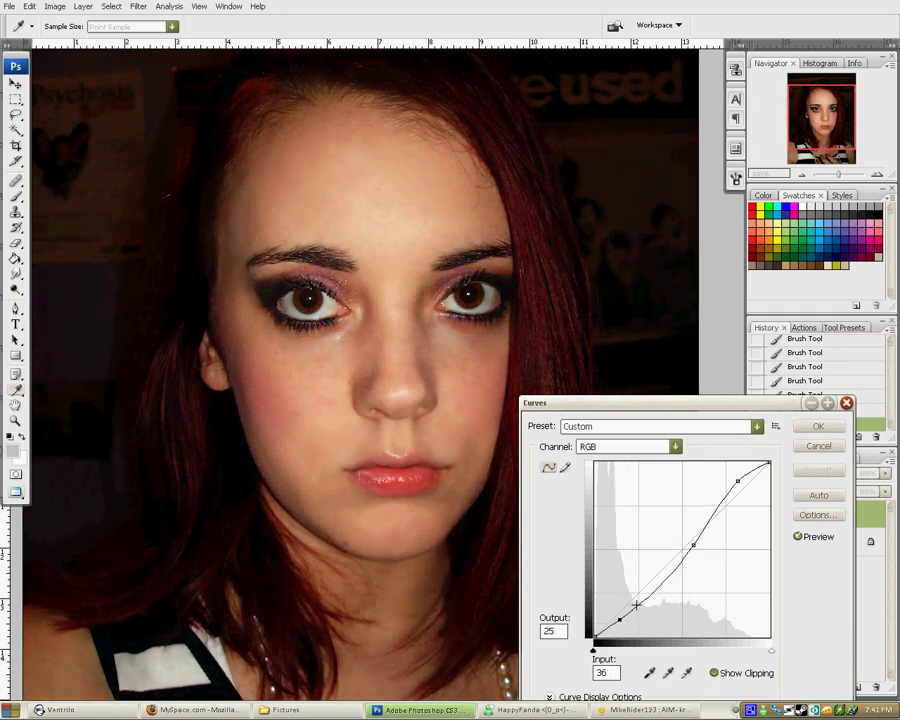
drag(694, 545, 698, 536)
drag(743, 481, 747, 481)
key(Return)
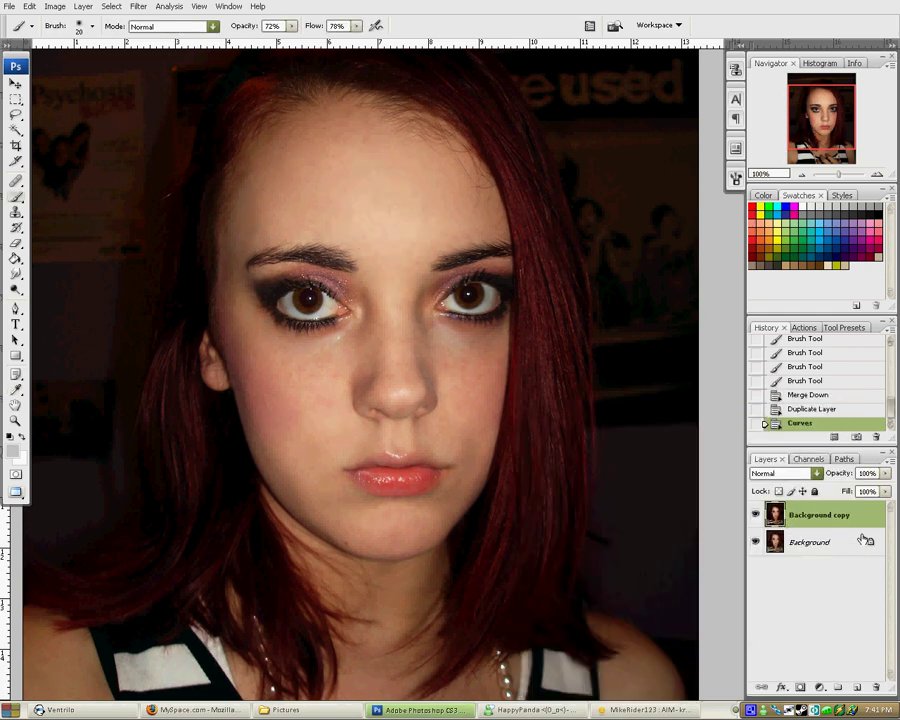
Step: Add a black-filled layer mask to the curves-adjusted copy and choose the soft 65 px brush
click(798, 688)
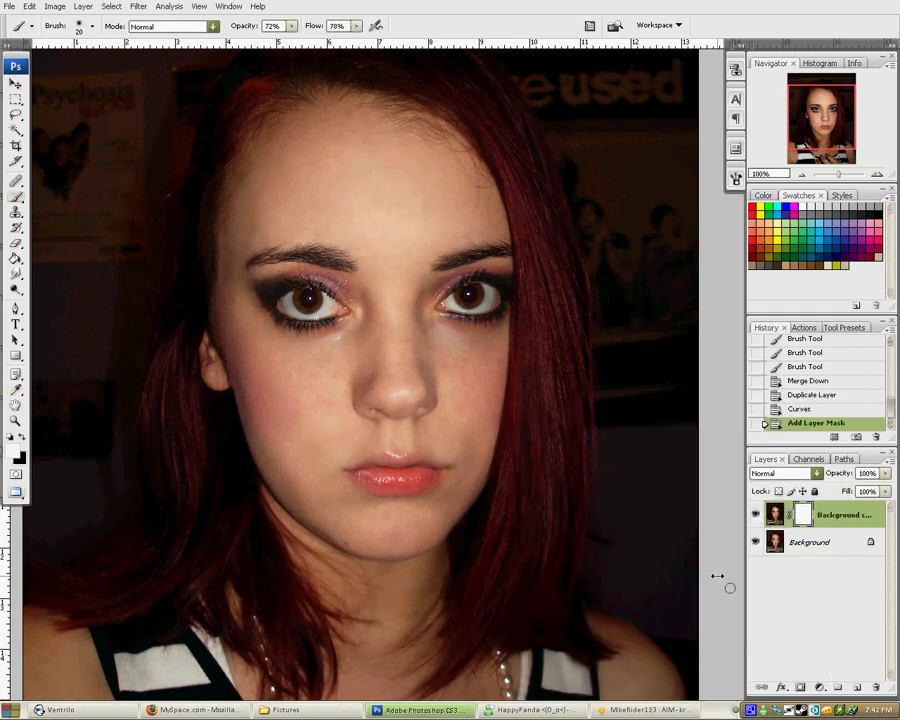
key(ctrl+BackSpace)
right_click(366, 331)
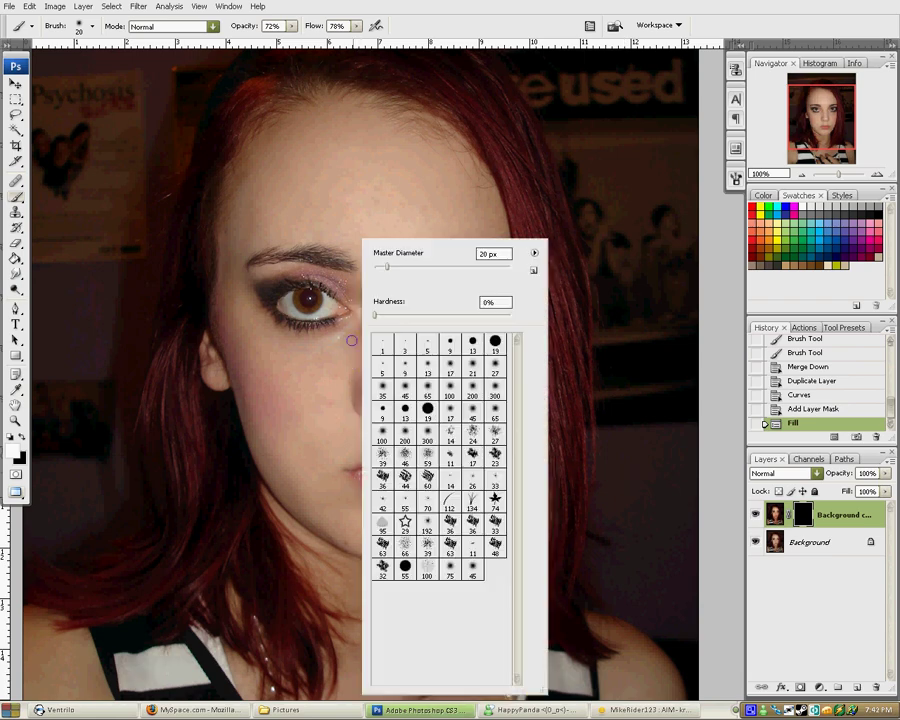
click(494, 388)
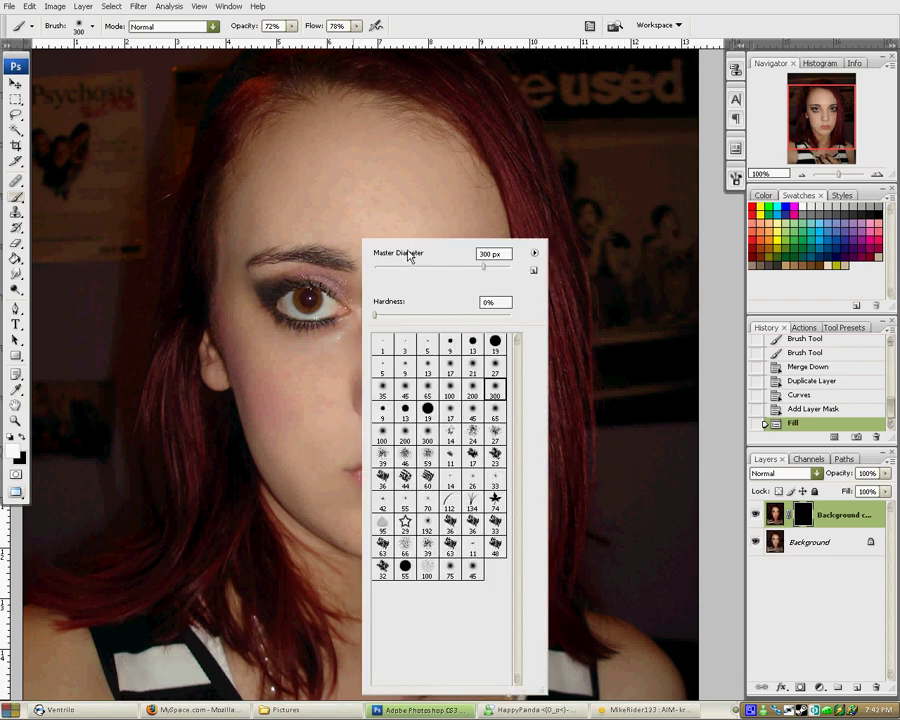
click(428, 390)
click(289, 188)
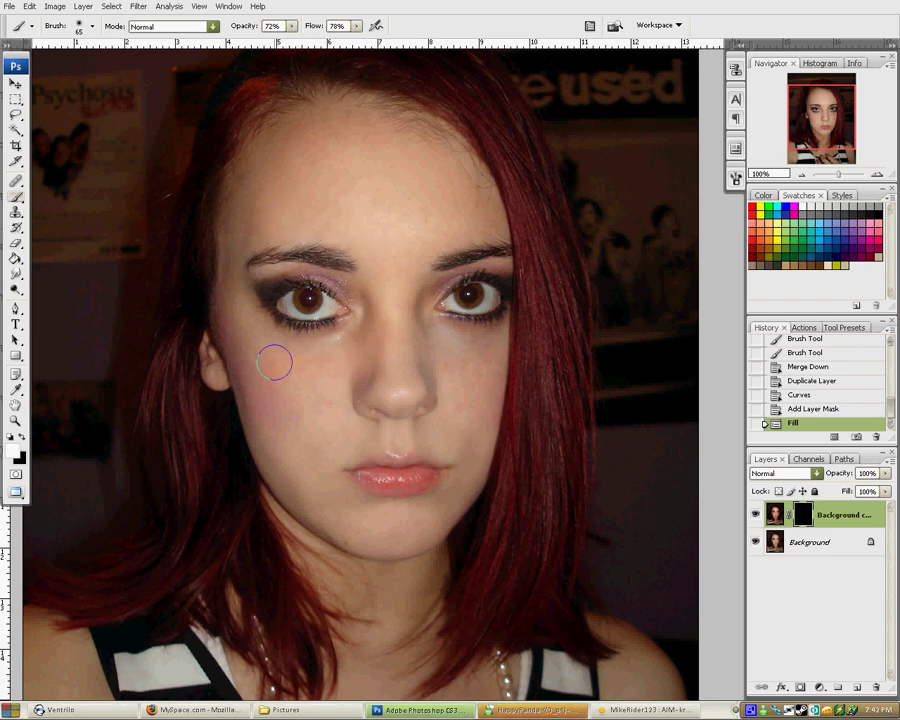
Step: Paint white on the mask over the cheeks, chin and other facial skin to reveal the Curves contrast
mouse_move(274, 362)
mouse_down()
mouse_move(251, 338)
mouse_move(242, 311)
mouse_move(250, 223)
mouse_move(239, 266)
mouse_move(261, 270)
mouse_move(261, 427)
mouse_move(257, 410)
mouse_move(277, 446)
mouse_move(310, 467)
mouse_move(329, 441)
mouse_move(333, 404)
mouse_move(234, 324)
mouse_up()
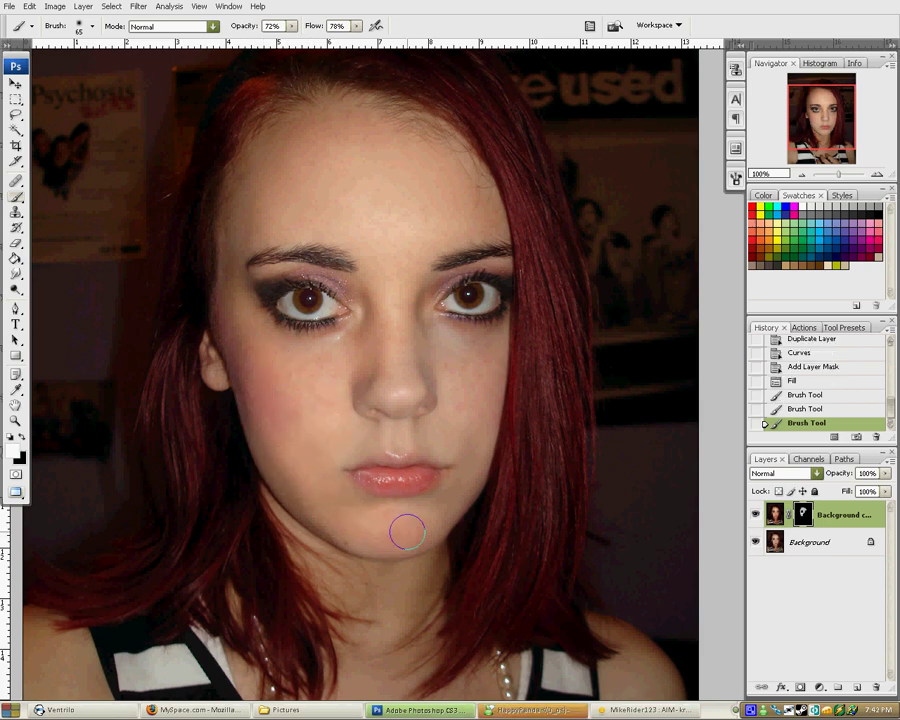
mouse_move(407, 532)
mouse_down()
mouse_move(469, 475)
mouse_move(440, 451)
mouse_move(402, 439)
mouse_move(329, 443)
mouse_up()
mouse_move(465, 503)
mouse_down()
mouse_move(434, 245)
mouse_move(476, 271)
mouse_up()
drag(425, 321, 442, 581)
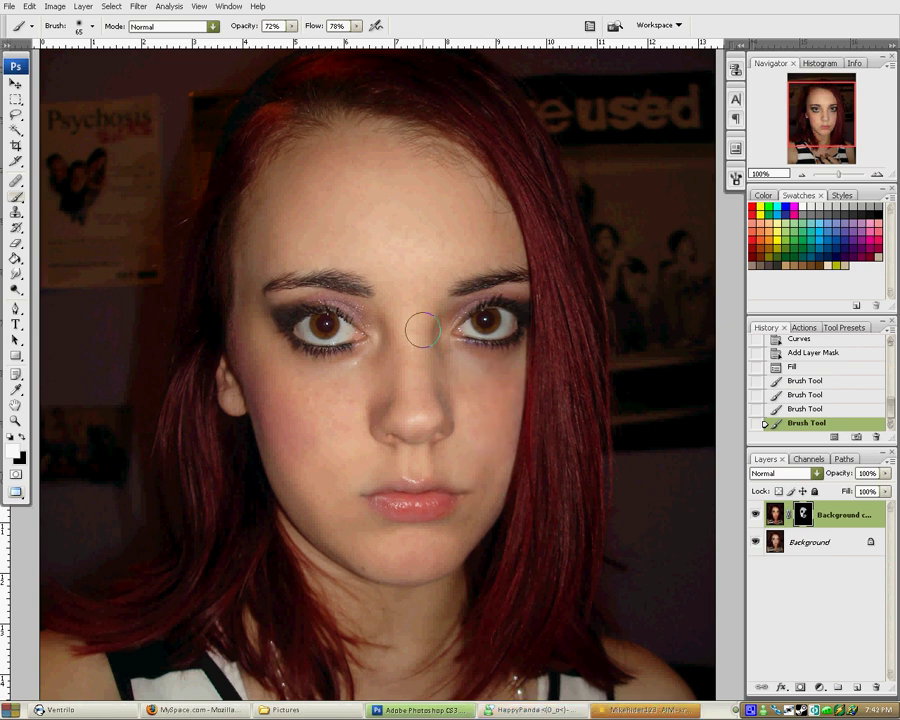
Step: Paint the remaining facial skin white and the eye area black on the Curves mask, and compare the result with the layer hidden
drag(325, 458, 359, 464)
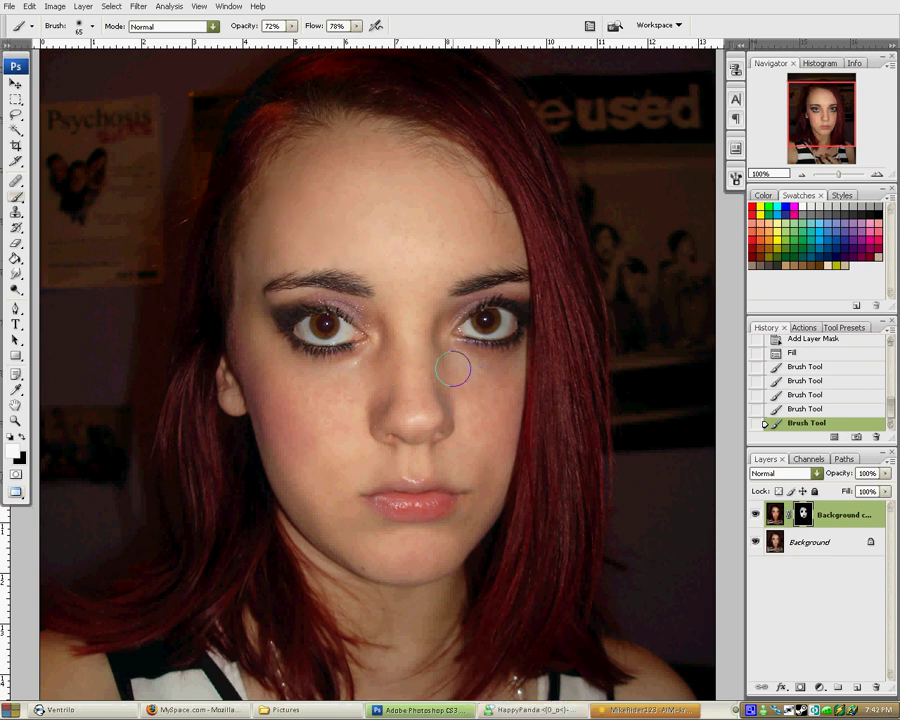
mouse_move(453, 369)
mouse_down()
mouse_move(316, 478)
mouse_move(435, 538)
mouse_move(483, 427)
mouse_move(429, 273)
mouse_move(492, 226)
mouse_move(411, 164)
mouse_move(569, 282)
mouse_up()
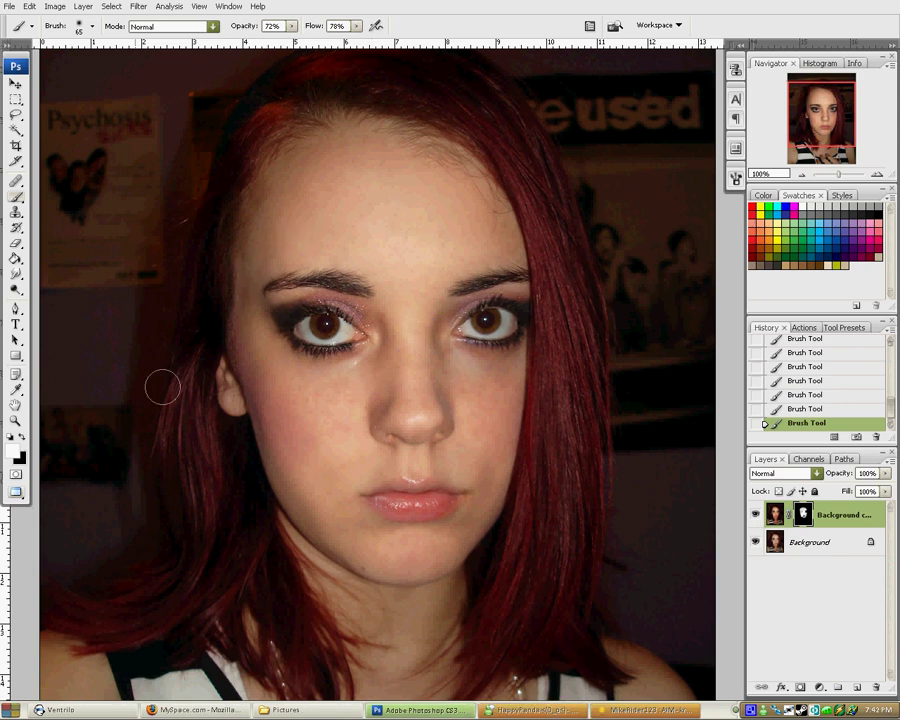
click(22, 437)
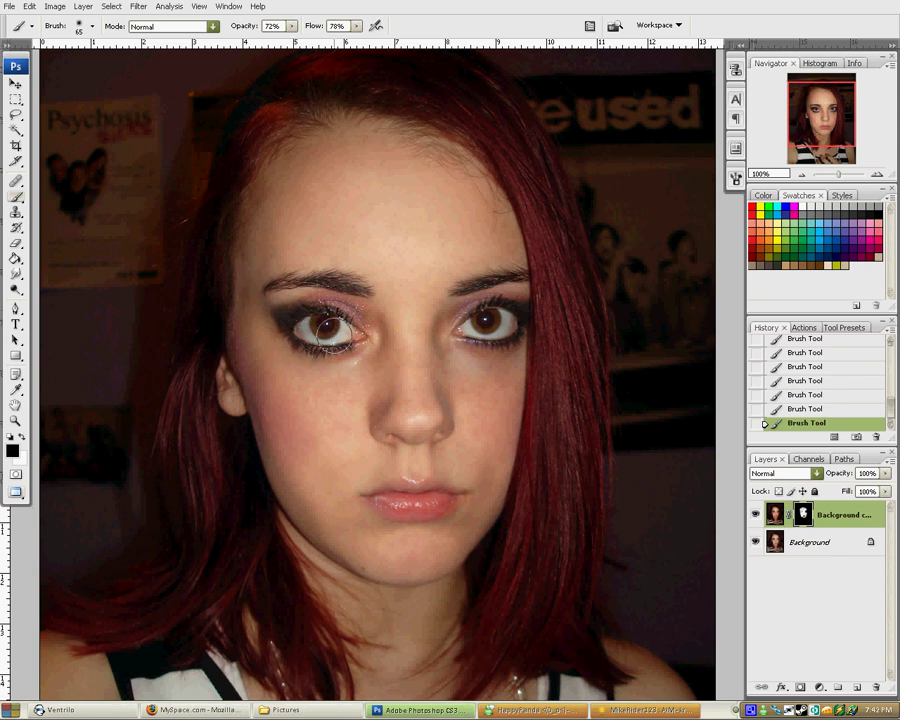
mouse_move(337, 339)
mouse_down()
mouse_move(363, 341)
mouse_move(338, 336)
mouse_up()
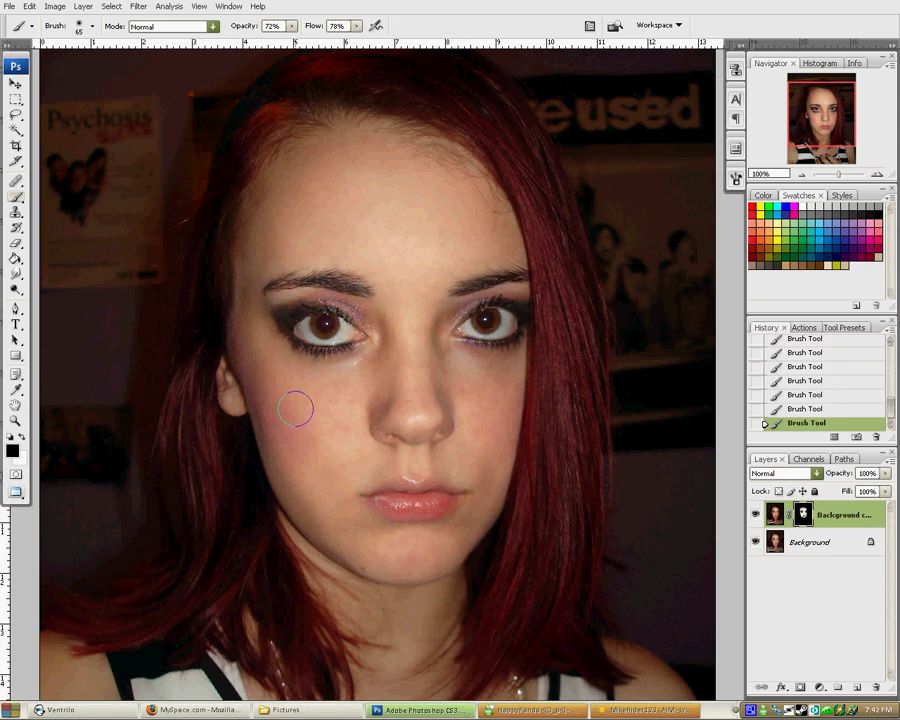
click(756, 515)
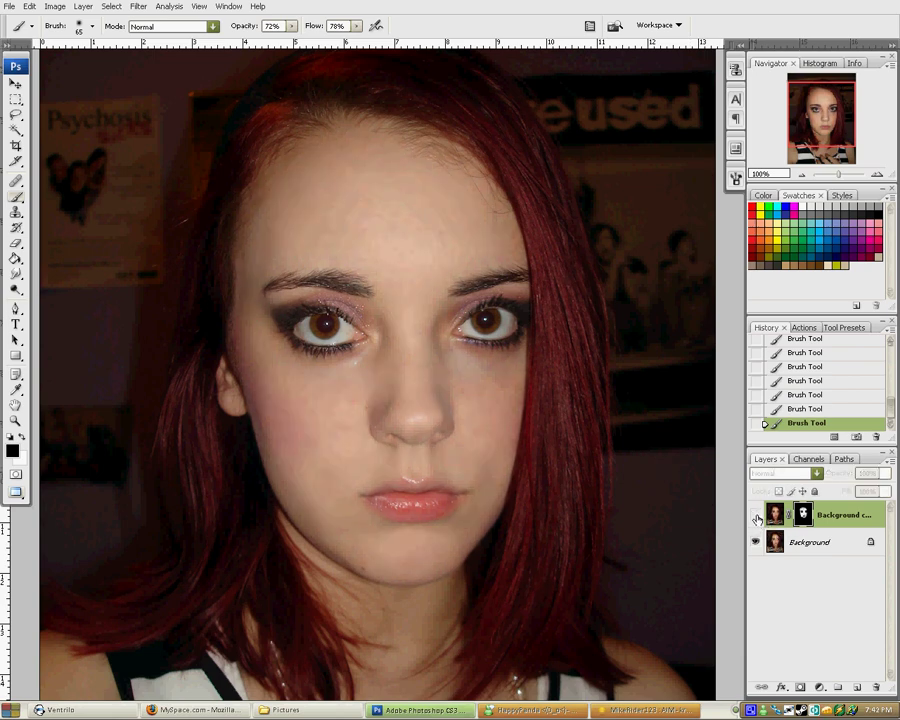
click(757, 516)
click(756, 515)
click(755, 515)
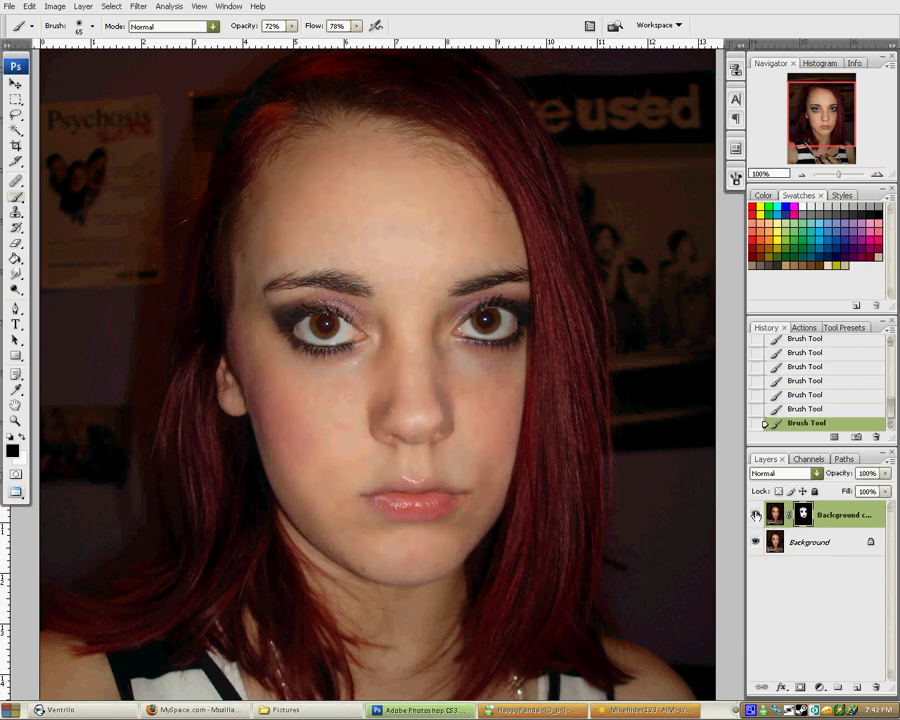
Step: Duplicate the Background layer and apply Levels to the new copy, raising the black input level to 22 and lowering the white input level
click(794, 548)
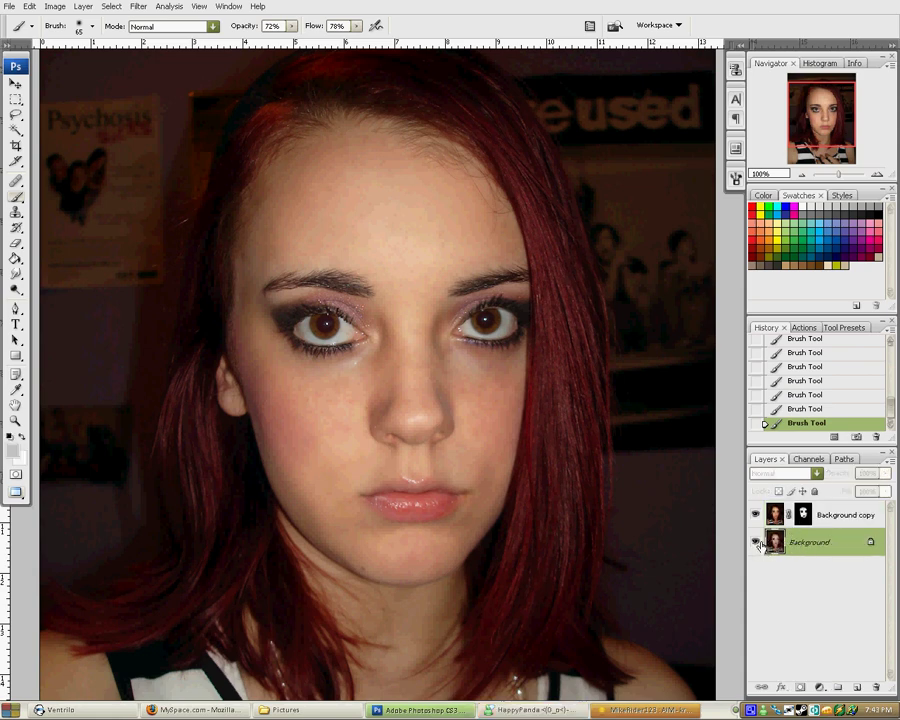
drag(810, 548, 857, 687)
click(55, 6)
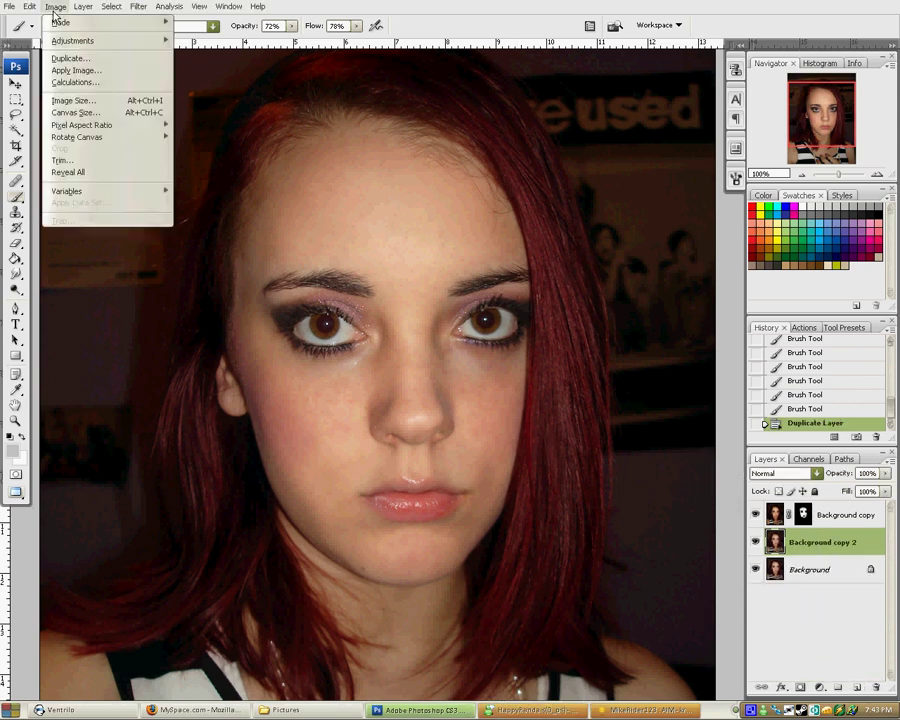
mouse_move(72, 40)
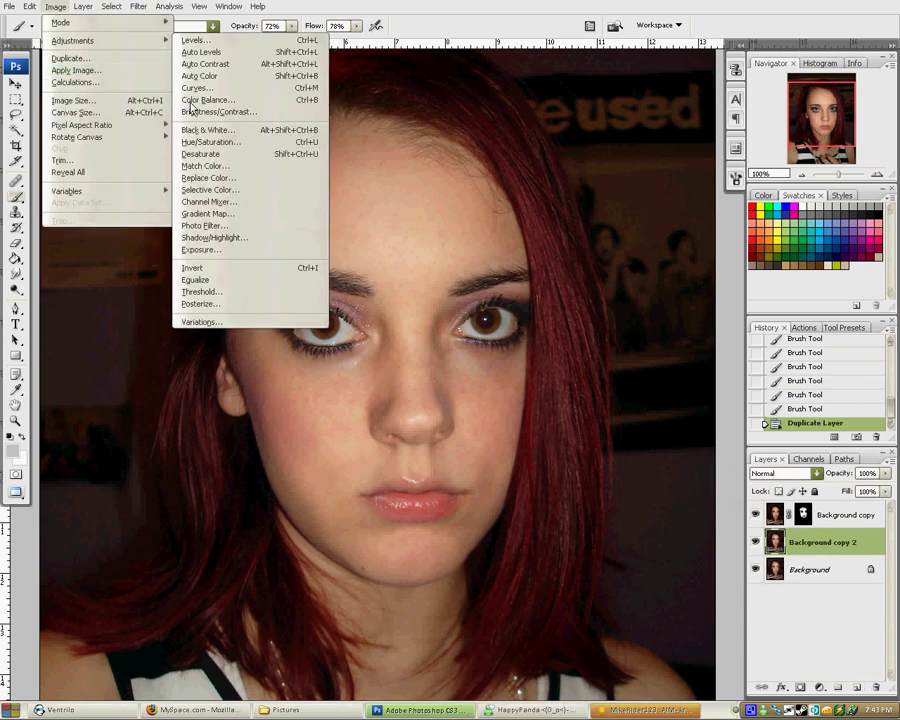
click(195, 40)
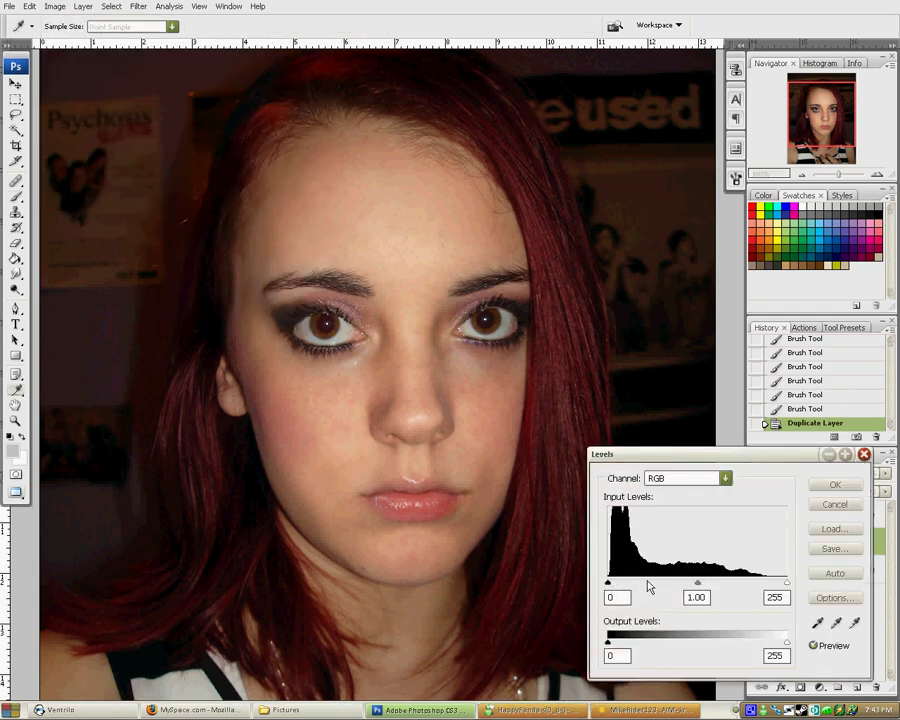
mouse_move(610, 586)
mouse_down()
mouse_move(640, 584)
mouse_move(623, 583)
mouse_up()
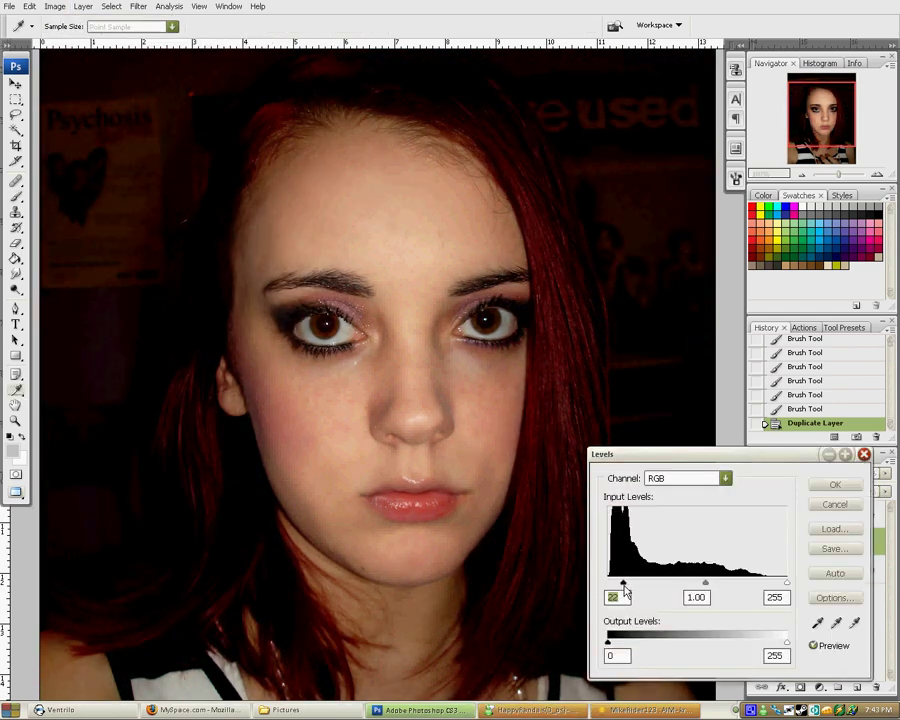
drag(786, 583, 762, 584)
click(840, 489)
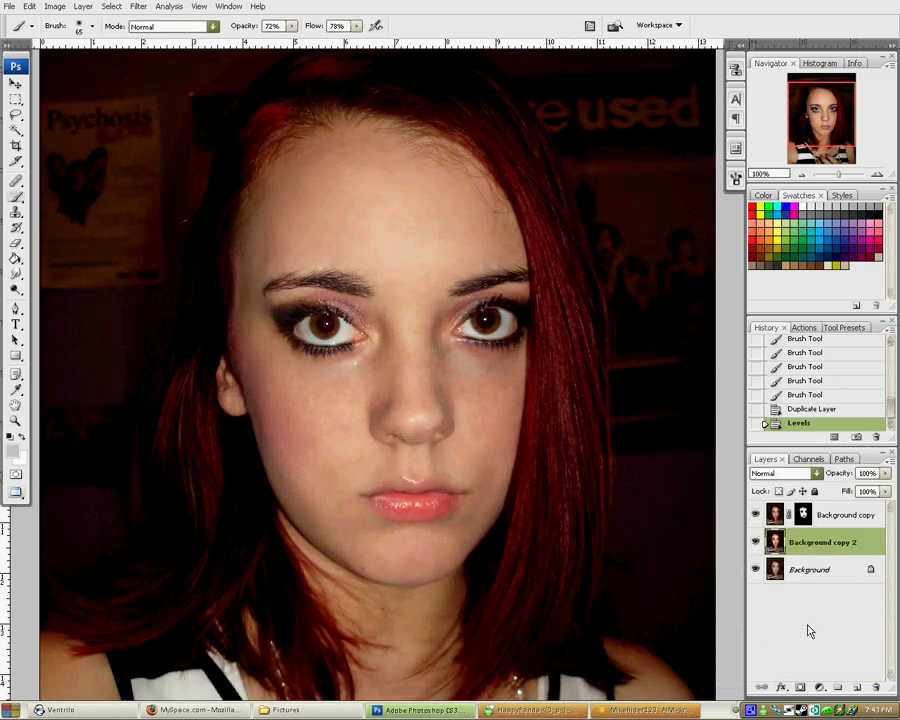
Step: Add a layer mask to the Levels-adjusted copy and fill it with black
click(800, 687)
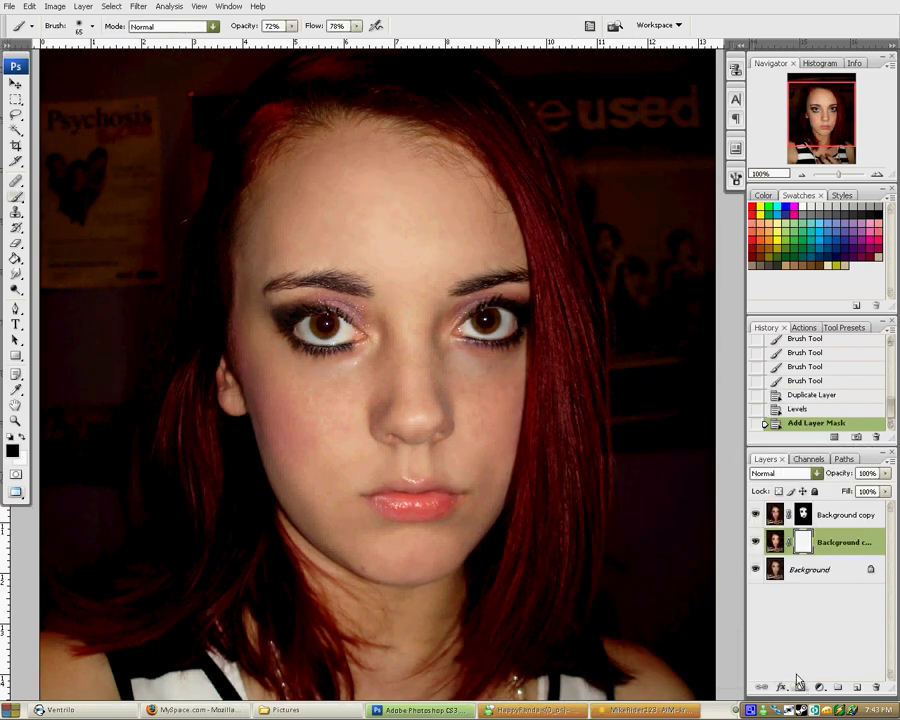
key(ctrl+BackSpace)
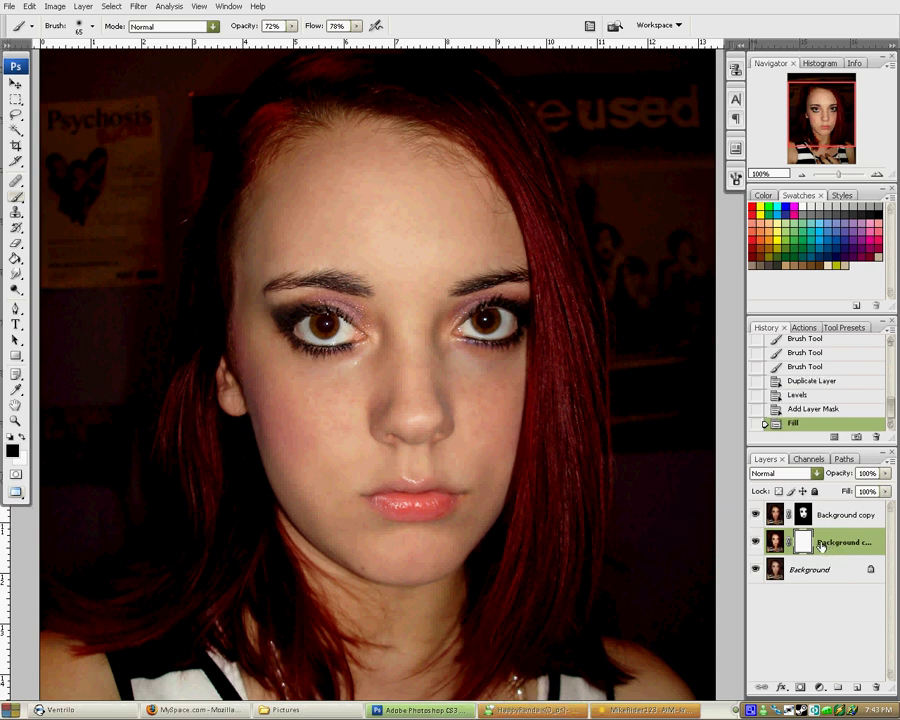
key(x)
key(ctrl+BackSpace)
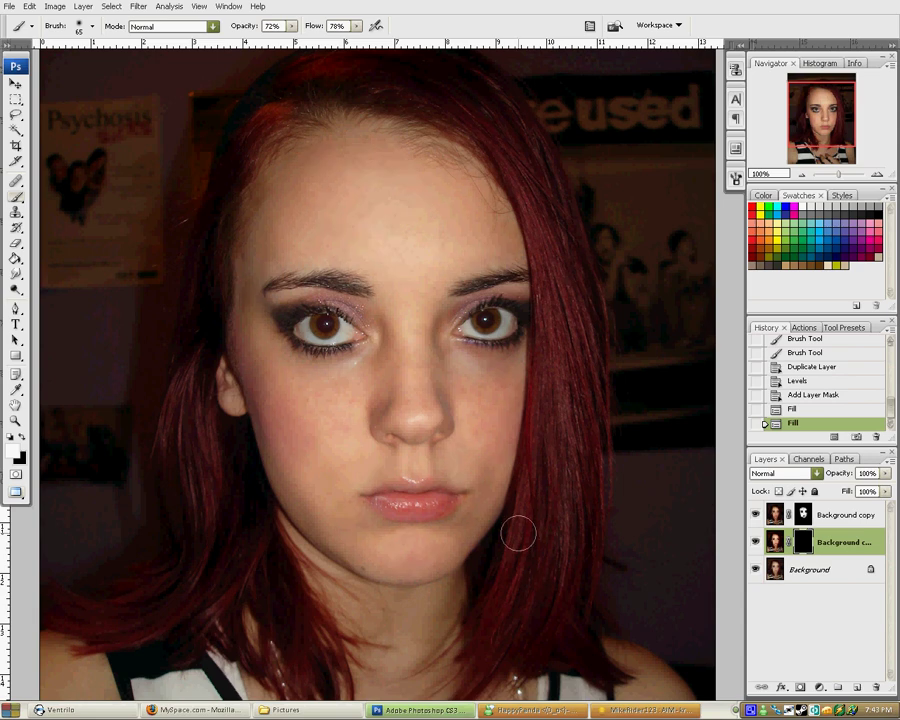
Step: Reduce the brush to 35 px, paint white on the mask around both eyes, and check the Levels effect with the layer hidden
key(bracketleft)
key(bracketleft)
key(bracketleft)
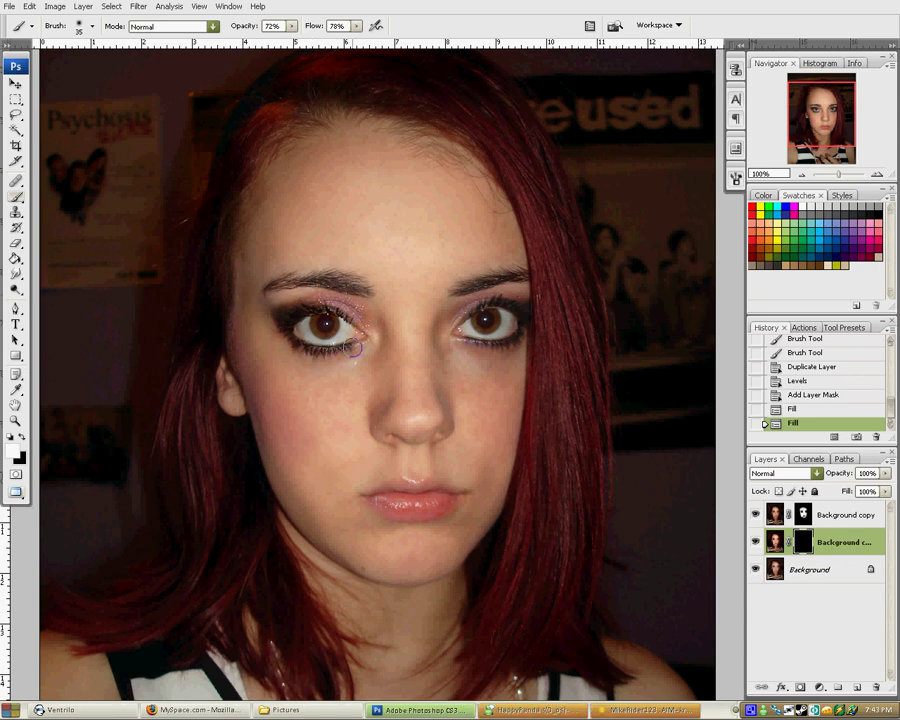
click(282, 304)
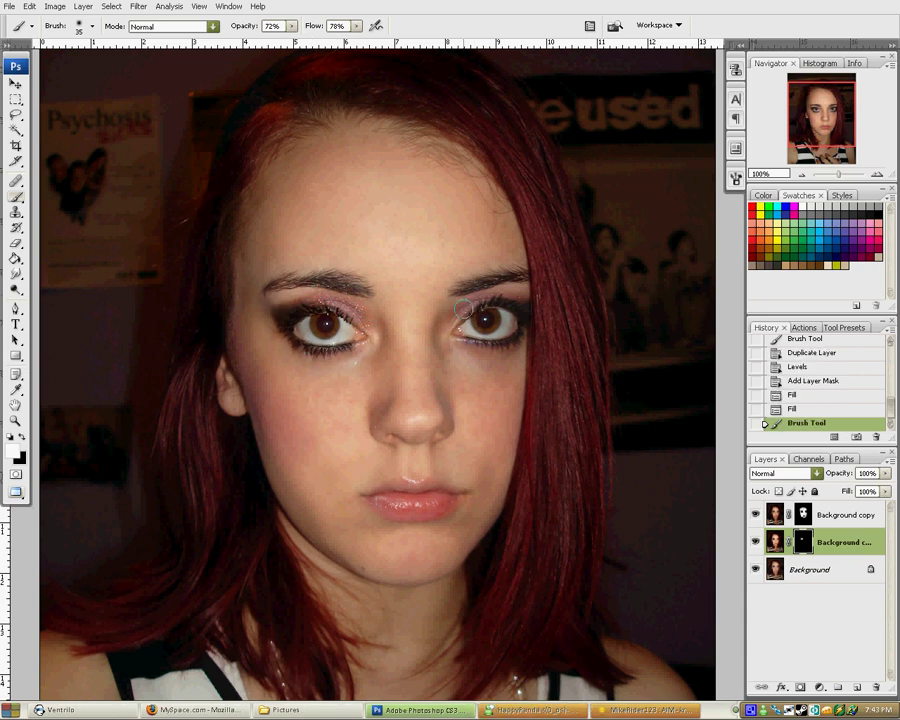
mouse_move(463, 309)
mouse_down()
mouse_move(510, 297)
mouse_move(525, 314)
mouse_move(464, 348)
mouse_move(488, 350)
mouse_up()
click(754, 543)
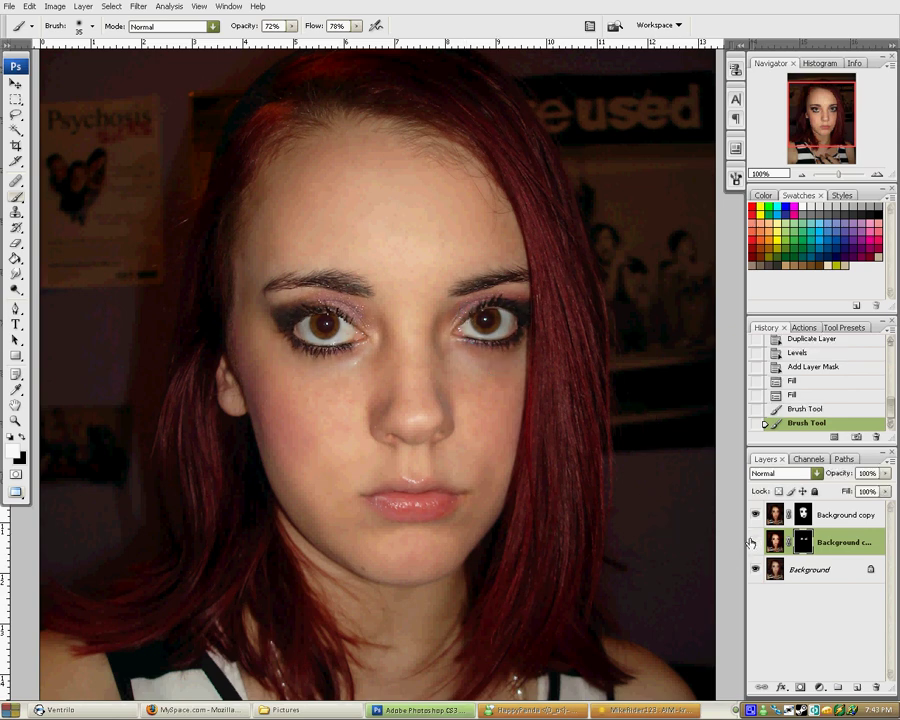
click(755, 542)
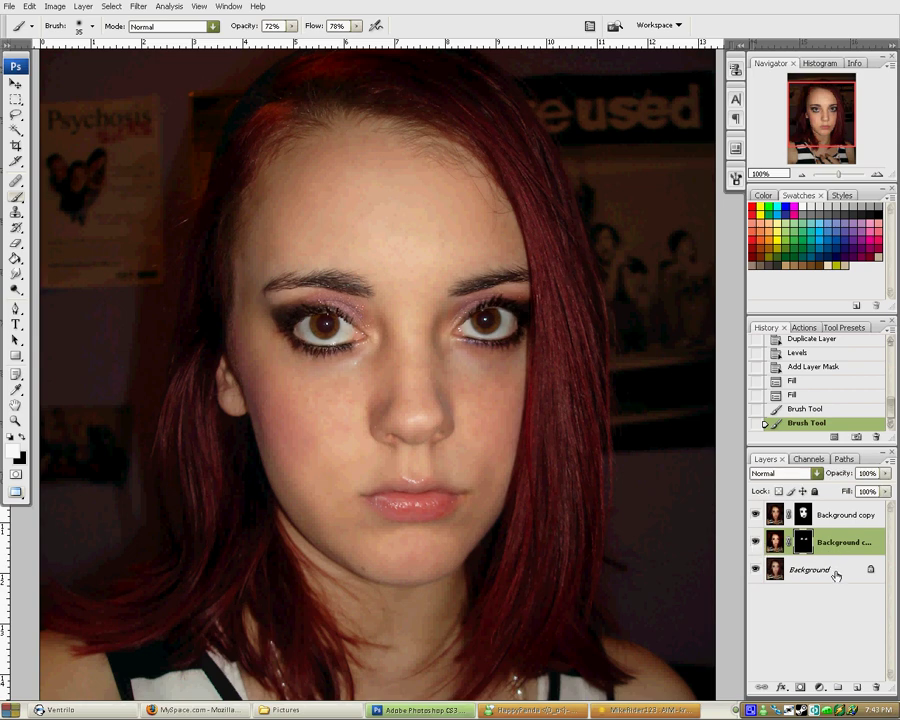
Step: Merge the Curves copy into the Levels copy with its mask applied, and merge the result into the Background layer
click(843, 516)
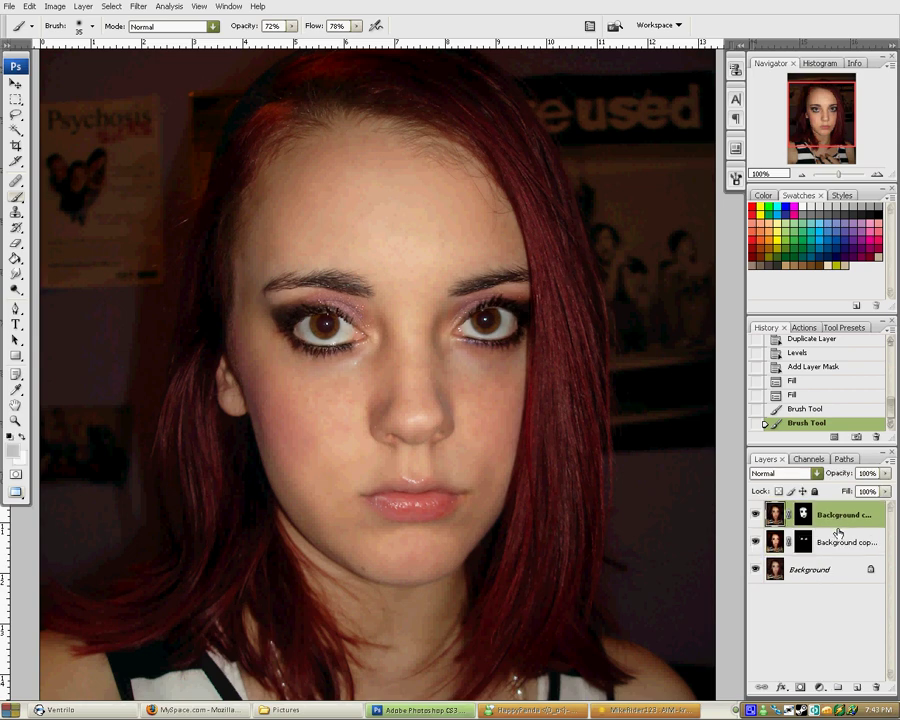
key(ctrl+e)
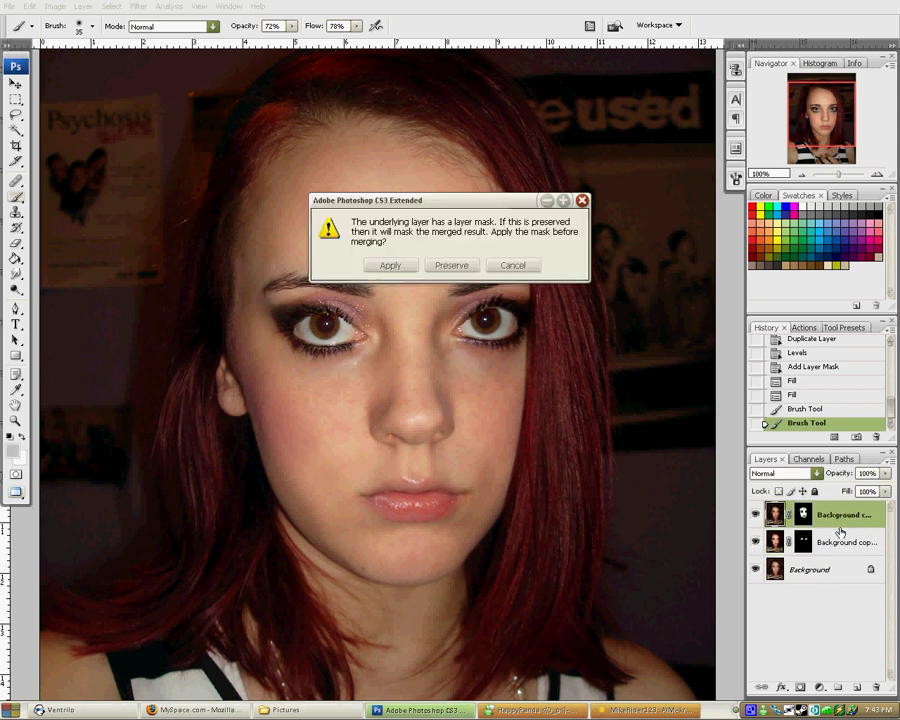
click(391, 266)
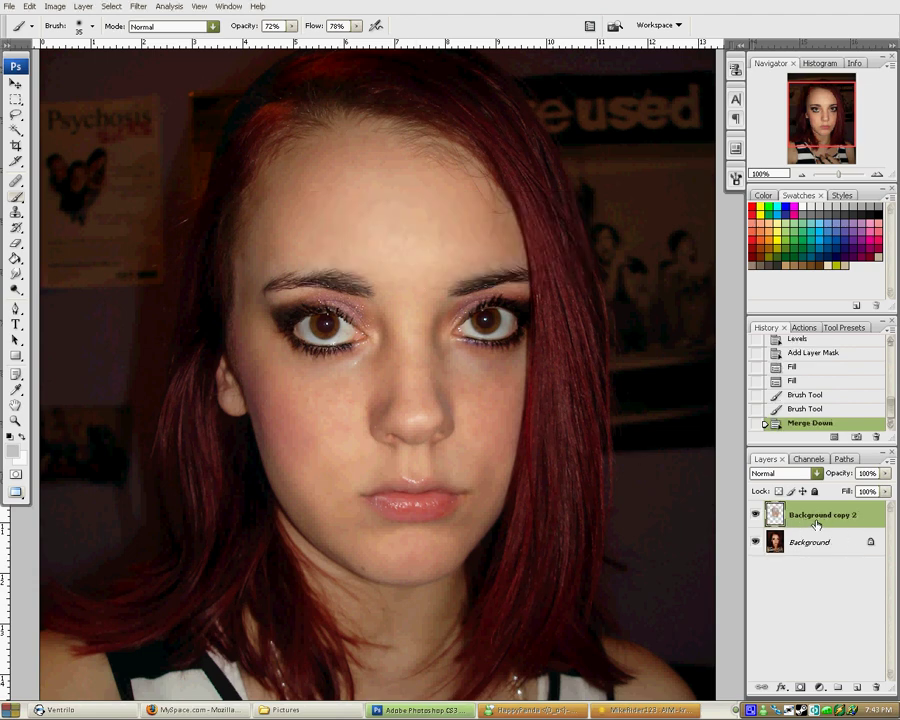
key(ctrl+e)
Step: Duplicate the Background layer and apply Color Balance to the copy, pushing the colours strongly towards cyan and setting the shadows' blue level to +12
drag(825, 518, 856, 688)
click(55, 7)
mouse_move(84, 40)
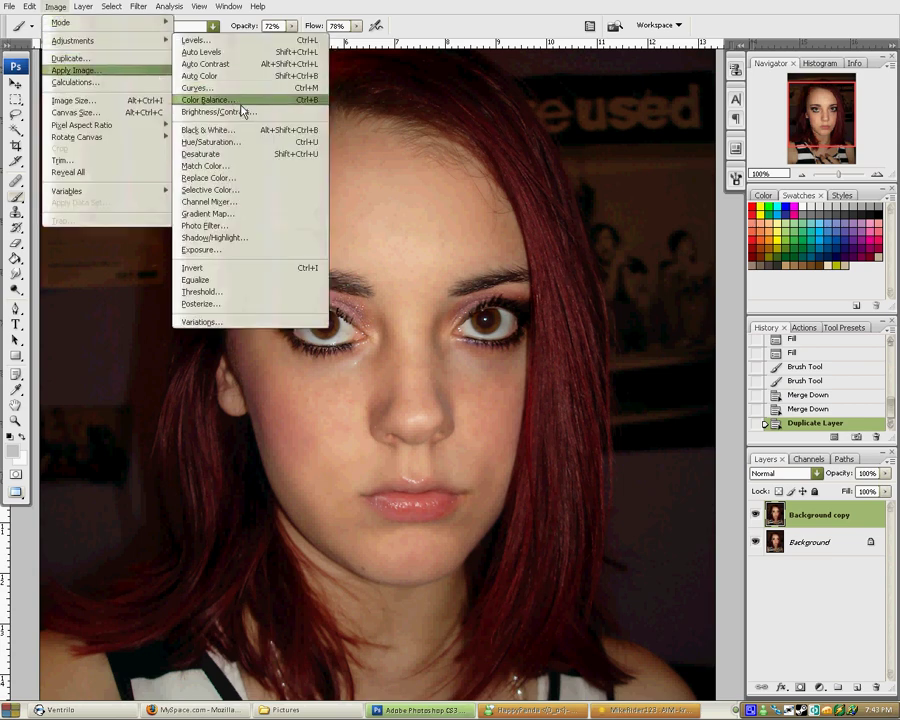
click(238, 101)
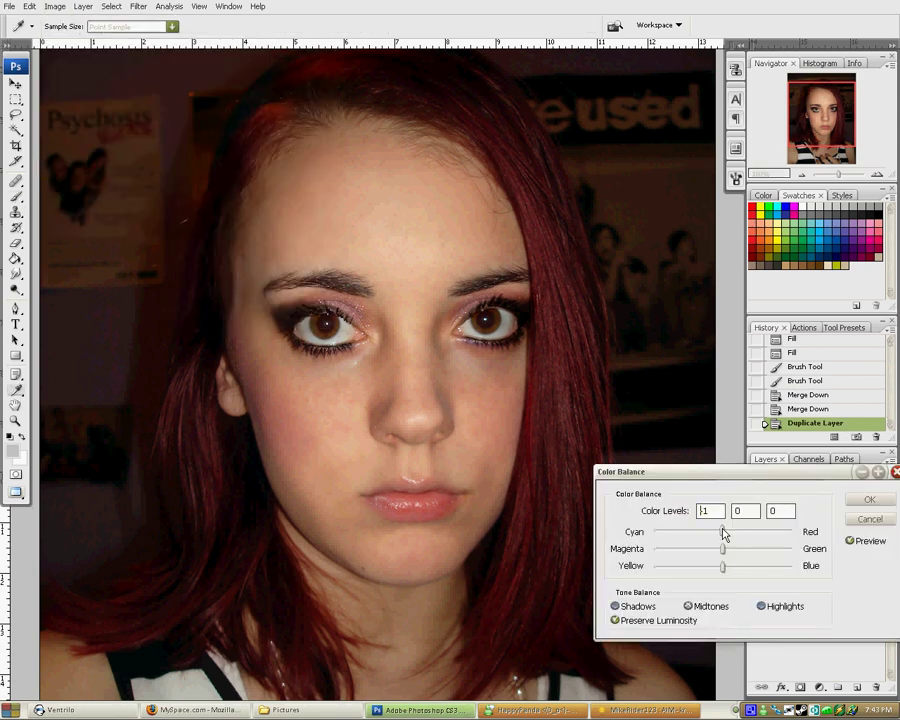
drag(724, 534, 652, 556)
mouse_move(724, 567)
mouse_down()
mouse_move(788, 569)
mouse_move(689, 568)
mouse_move(698, 550)
mouse_move(757, 552)
mouse_move(729, 560)
mouse_move(682, 552)
mouse_move(726, 553)
mouse_move(712, 571)
mouse_move(739, 527)
mouse_move(707, 530)
mouse_move(736, 571)
mouse_up()
click(762, 607)
click(649, 607)
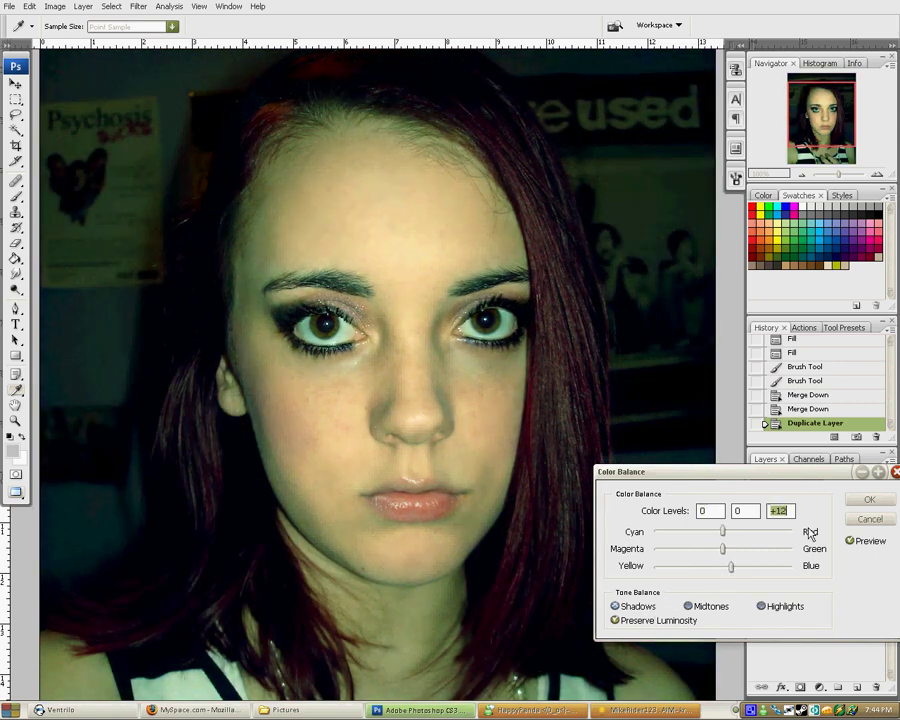
click(868, 501)
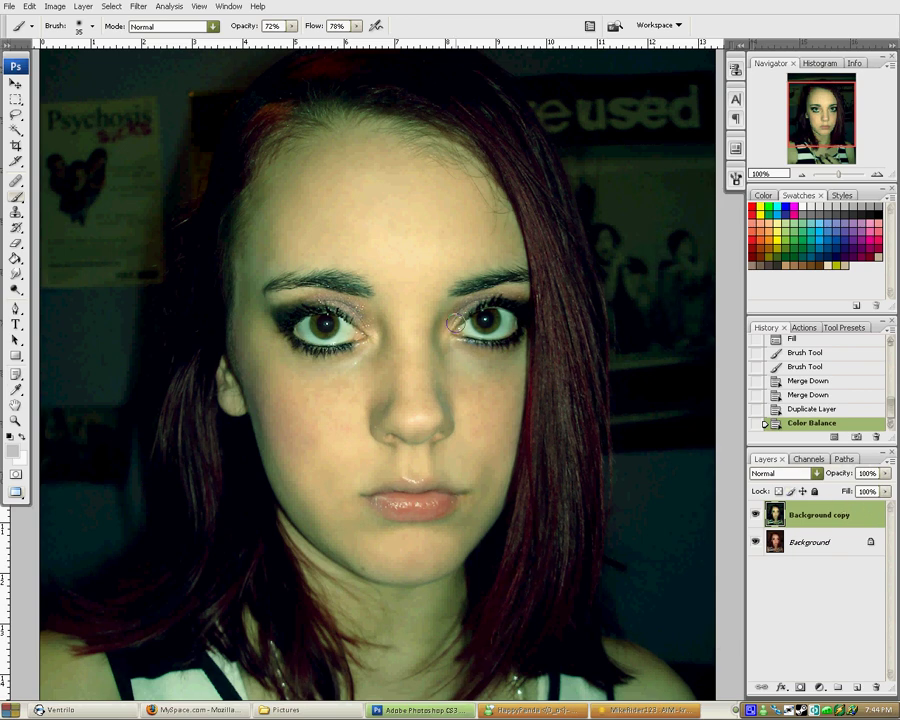
Step: Add a layer mask to the color-balanced copy and fill it with black
click(800, 687)
key(x)
key(ctrl+BackSpace)
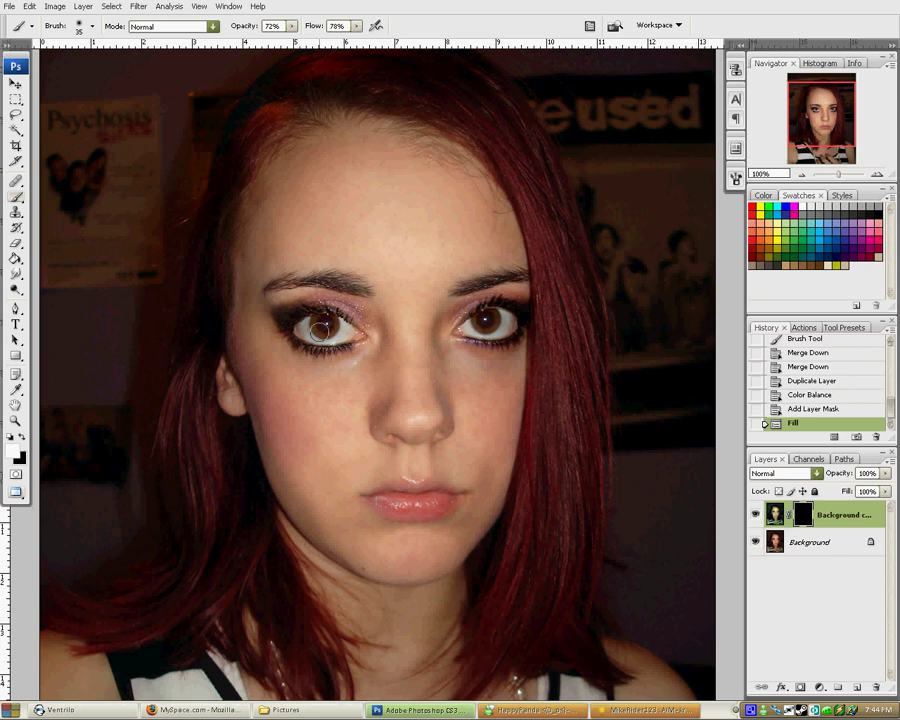
drag(321, 325, 330, 327)
key(x)
right_click(297, 316)
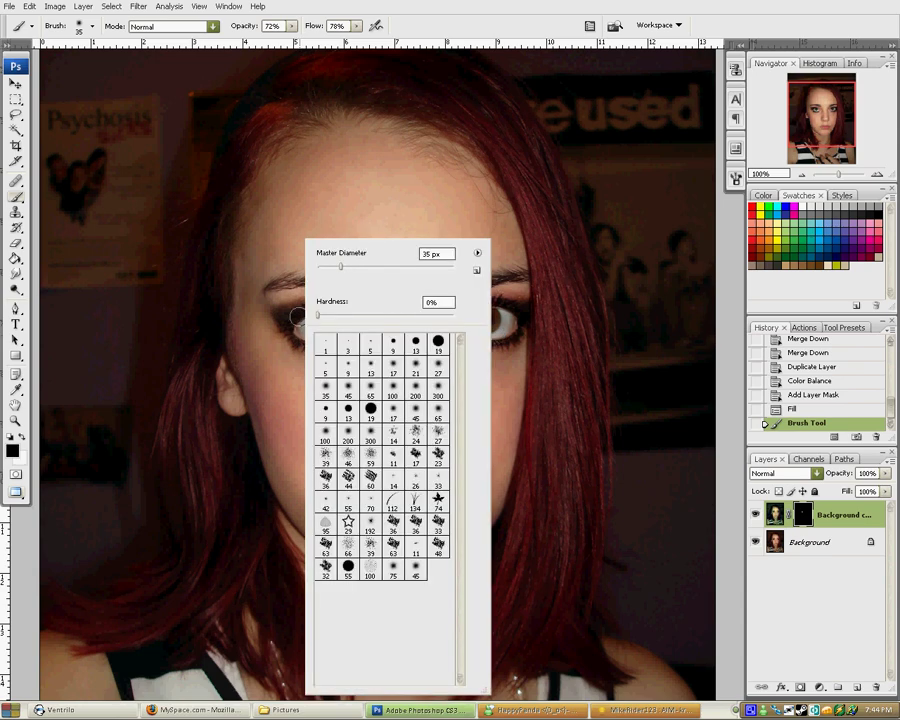
click(363, 205)
key(x)
key(x)
key(x)
key(x)
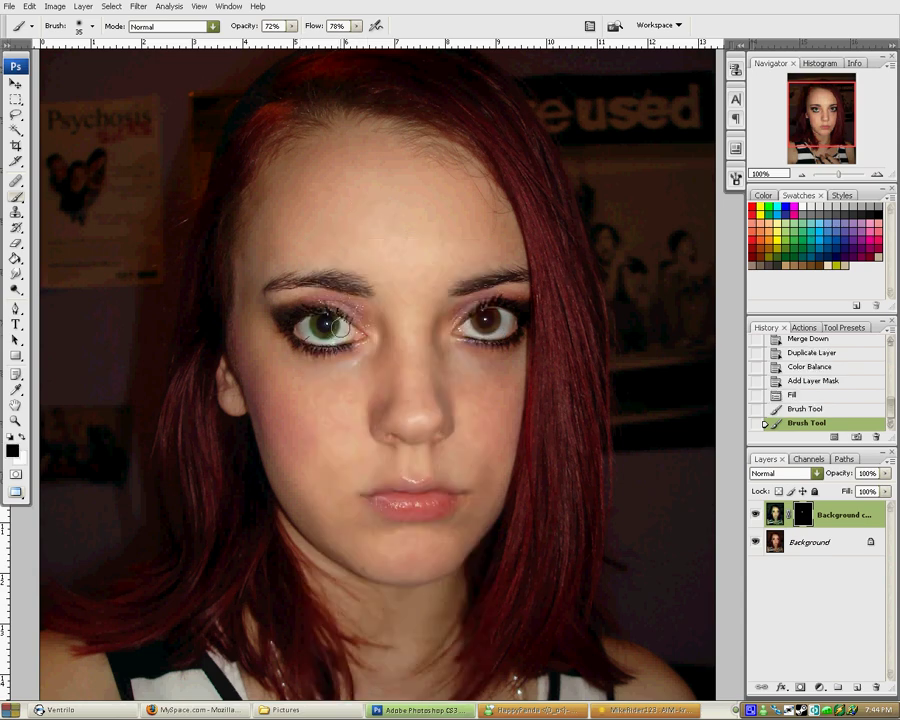
key(ctrl+alt+z)
key(ctrl+alt+z)
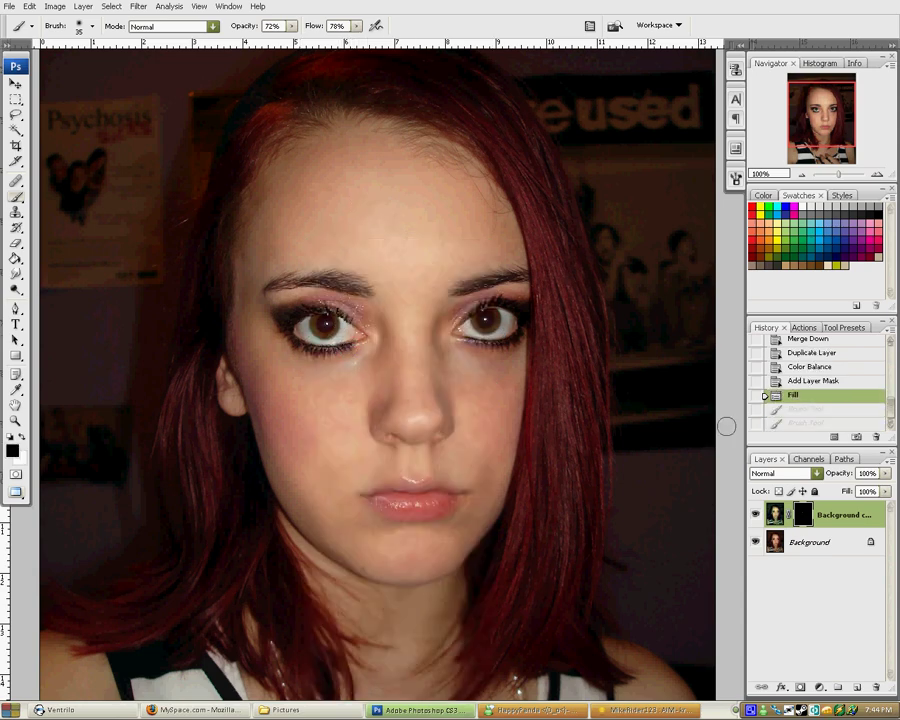
Step: Choose the hard 19 px brush and paint white on the mask over both irises to reveal the green eye colour
key(x)
drag(319, 325, 330, 320)
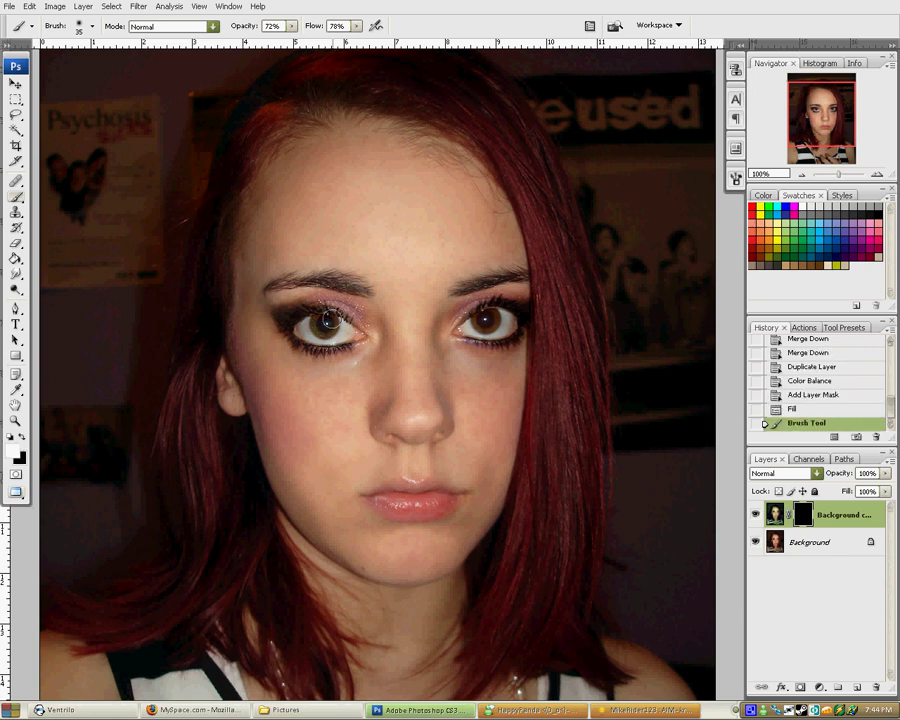
right_click(341, 350)
click(388, 408)
click(476, 346)
click(320, 324)
click(319, 322)
click(324, 322)
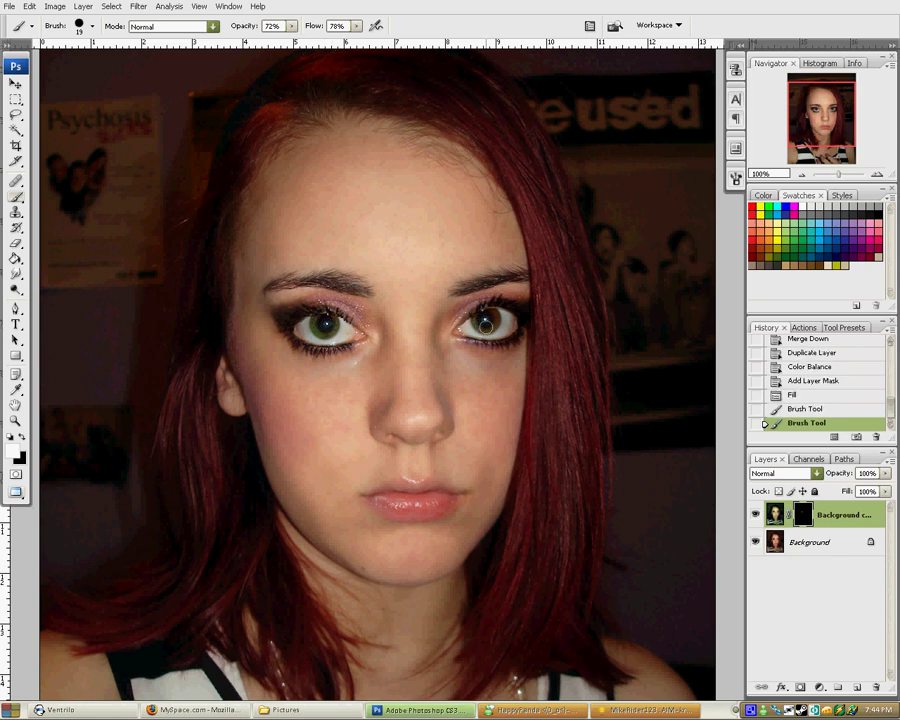
drag(484, 317, 485, 321)
click(489, 319)
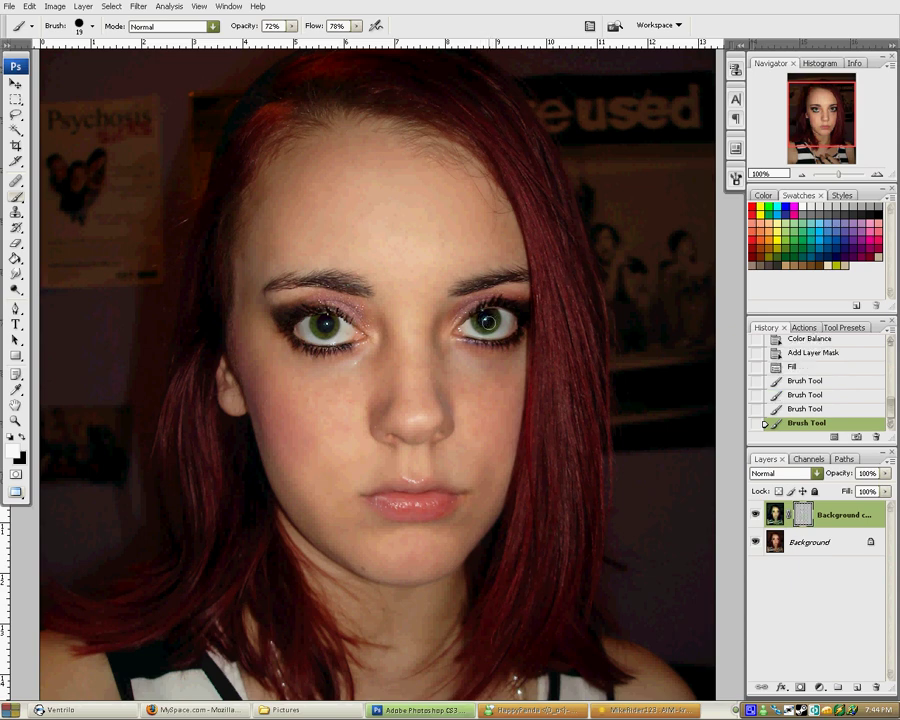
click(482, 318)
Step: Set the brush opacity and flow to 100% and paint white on the mask over the left-hand iris again
drag(238, 32, 321, 29)
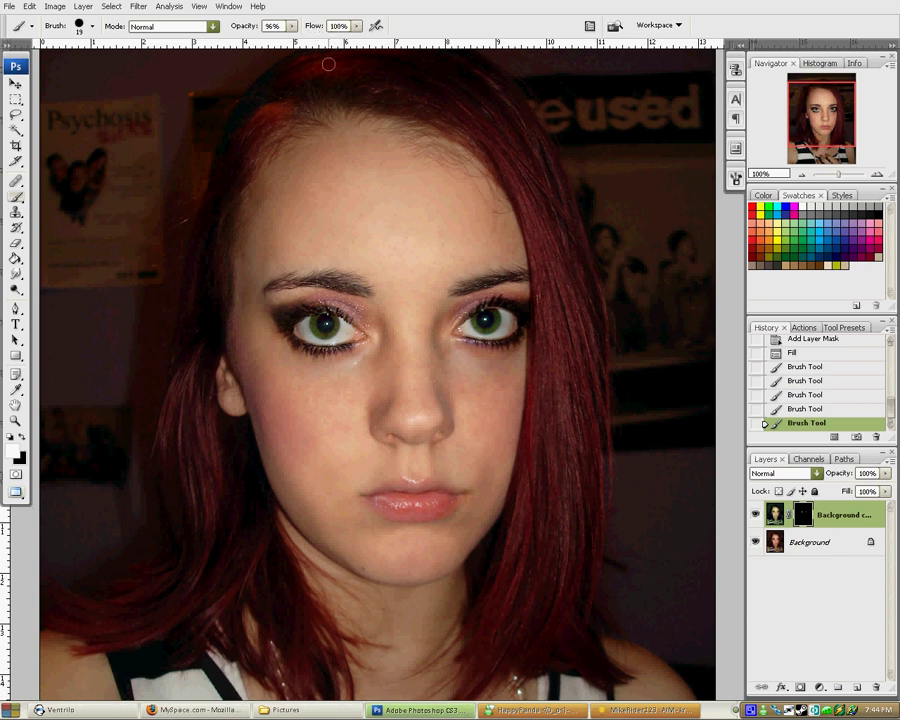
drag(244, 26, 257, 28)
drag(323, 326, 323, 317)
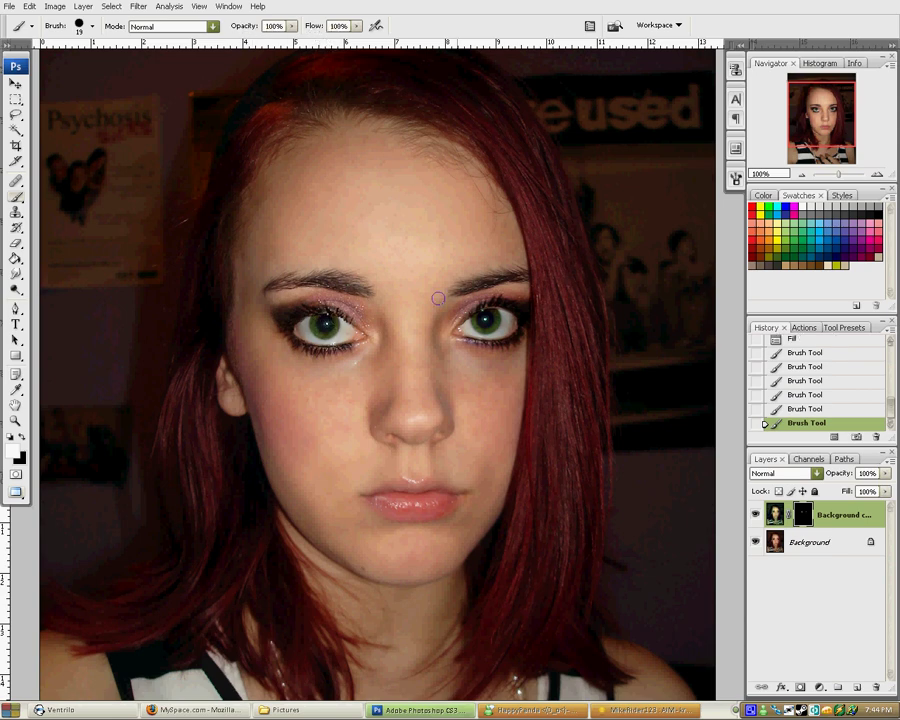
Step: Paint white on the mask over the right-hand iris and compare the eyes with the recoloured layer hidden and shown
click(483, 318)
click(756, 514)
click(756, 514)
click(756, 514)
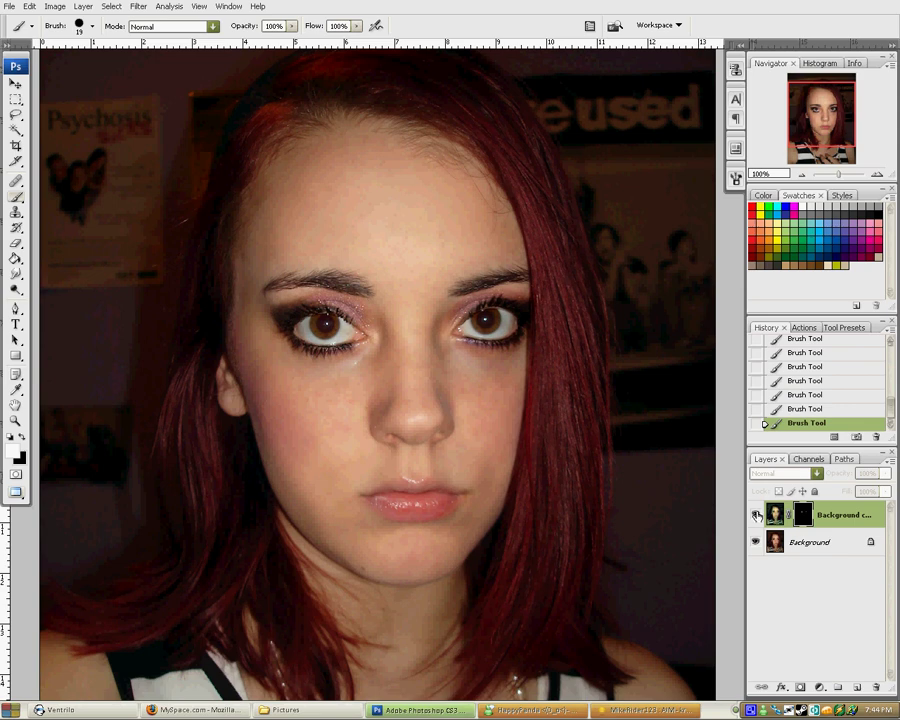
click(757, 514)
click(775, 516)
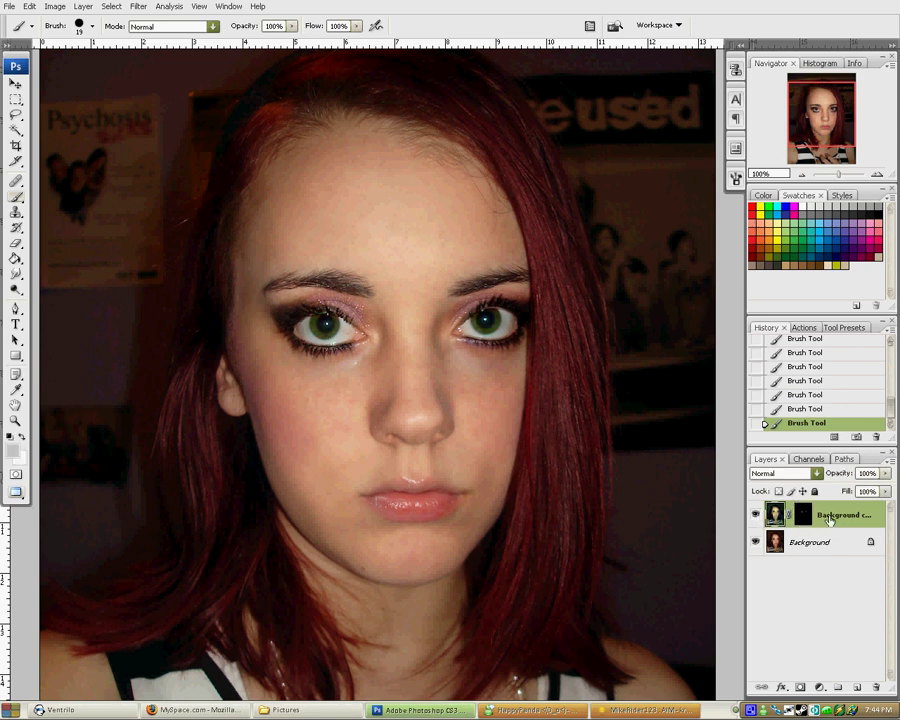
click(330, 325)
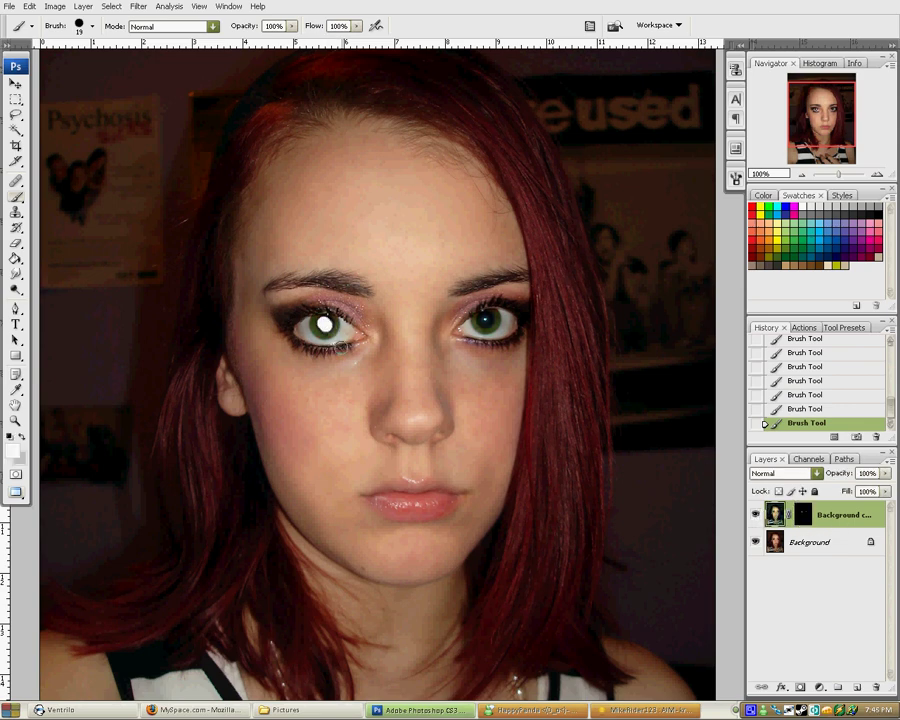
key(ctrl+z)
click(806, 516)
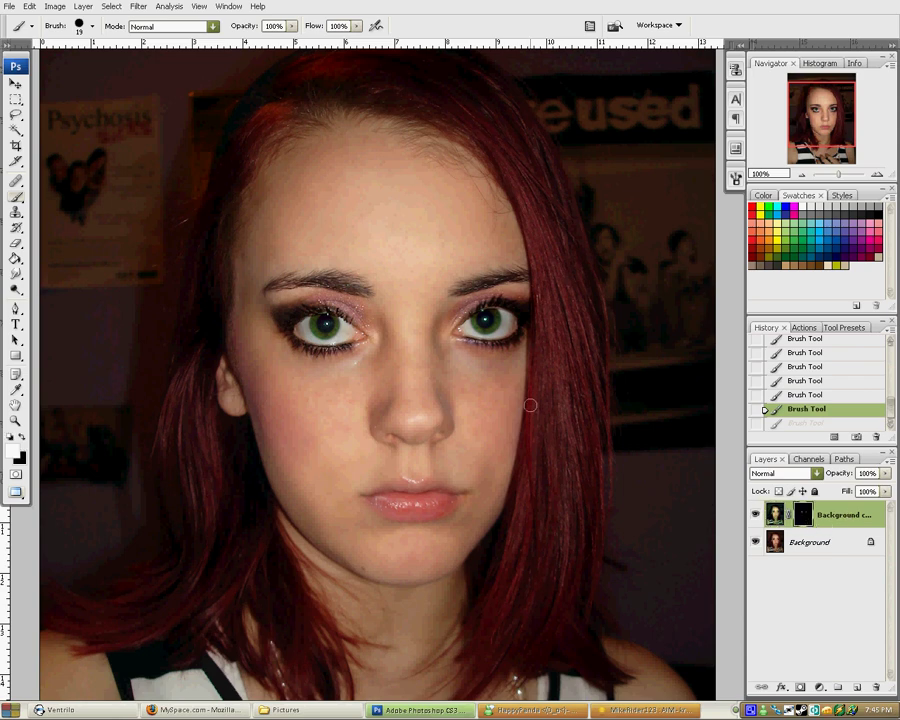
key(x)
key(x)
Step: Lower the recoloured layer's opacity to 58% and compare the eyes with the layer hidden and shown
drag(838, 478, 815, 476)
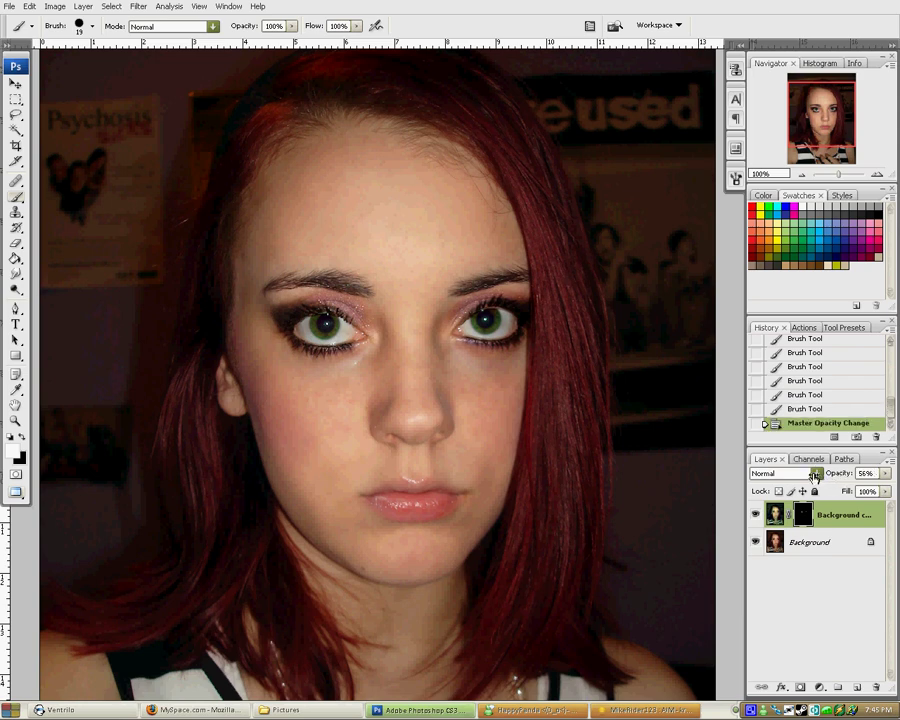
click(756, 514)
click(756, 514)
Step: Try the Color blend mode on the recoloured layer and reduce its opacity to 49%
click(812, 473)
click(790, 450)
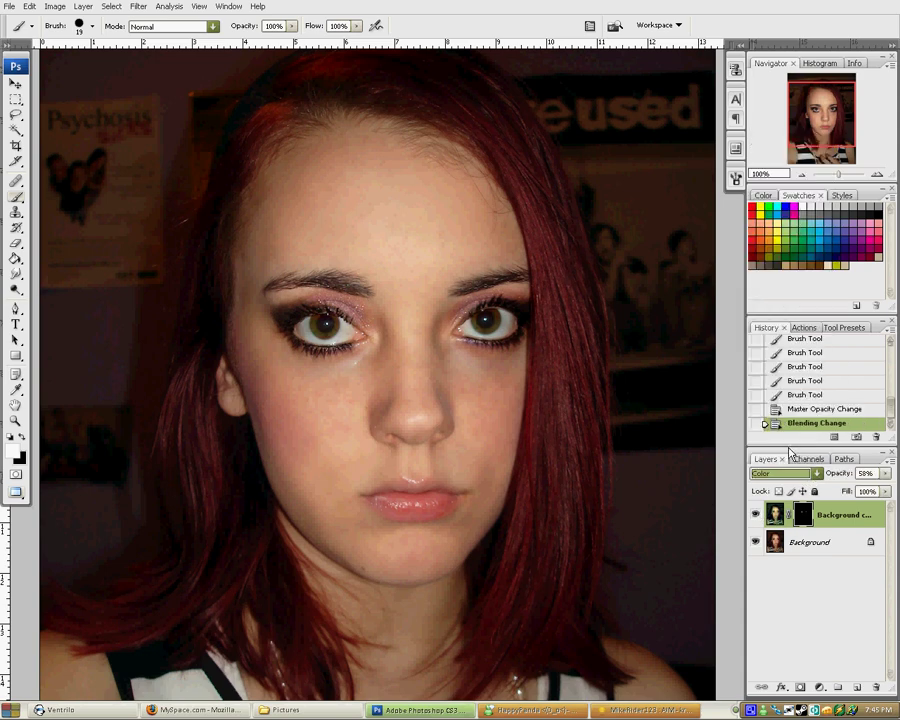
mouse_move(838, 477)
mouse_down()
mouse_move(876, 481)
mouse_move(845, 487)
mouse_up()
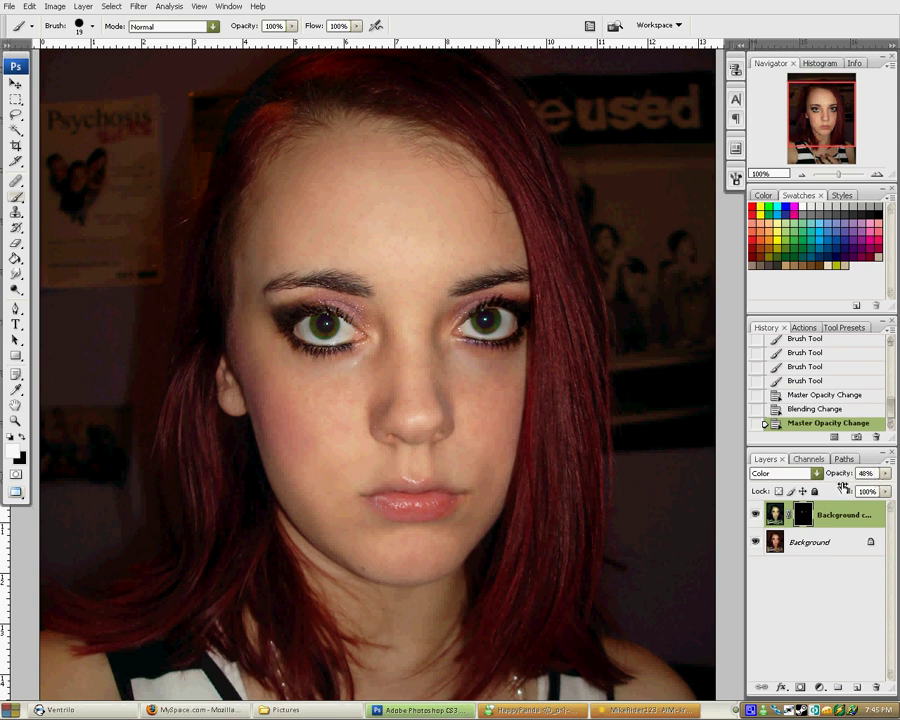
Step: Set the recoloured layer back to Normal and try the blend modes one after another through to Hue
click(818, 478)
click(766, 131)
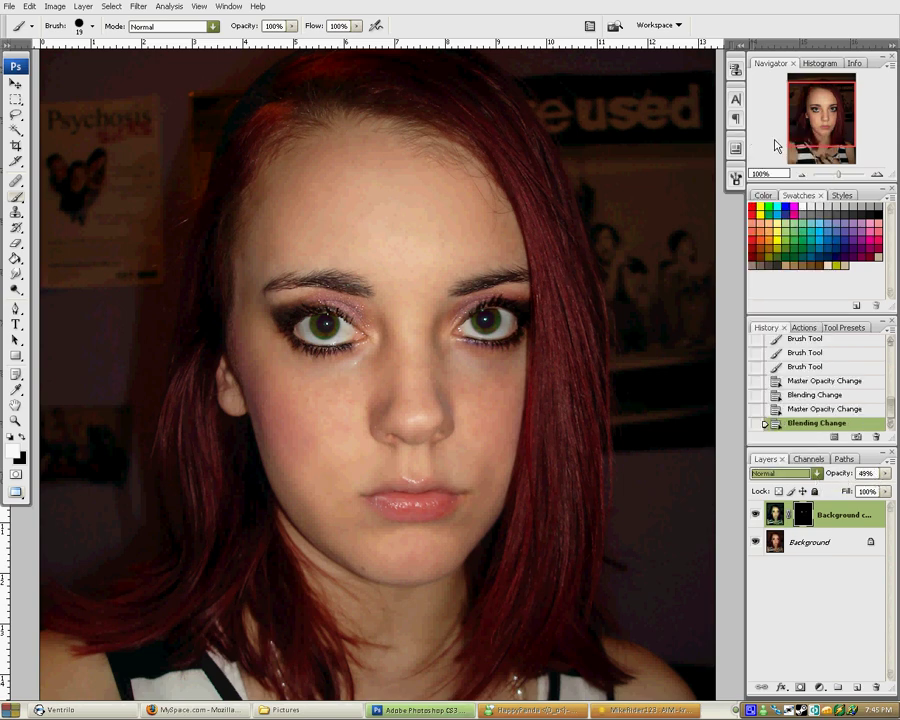
key(Down)
key(Down)
key(Down)
key(Down)
key(Down)
key(Down)
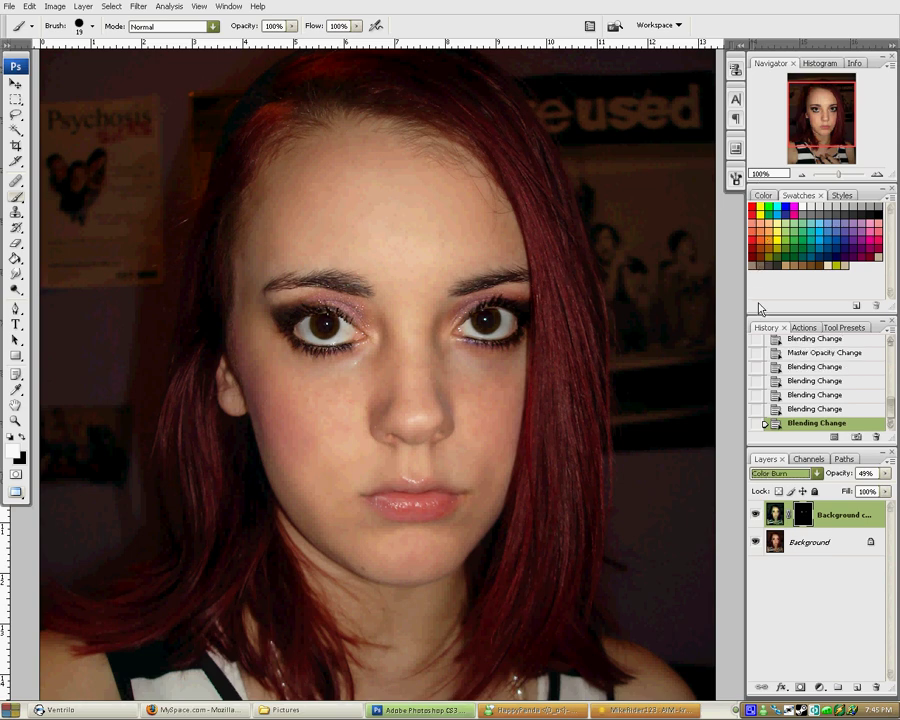
key(Down)
key(Down)
key(Down)
key(Down)
key(Down)
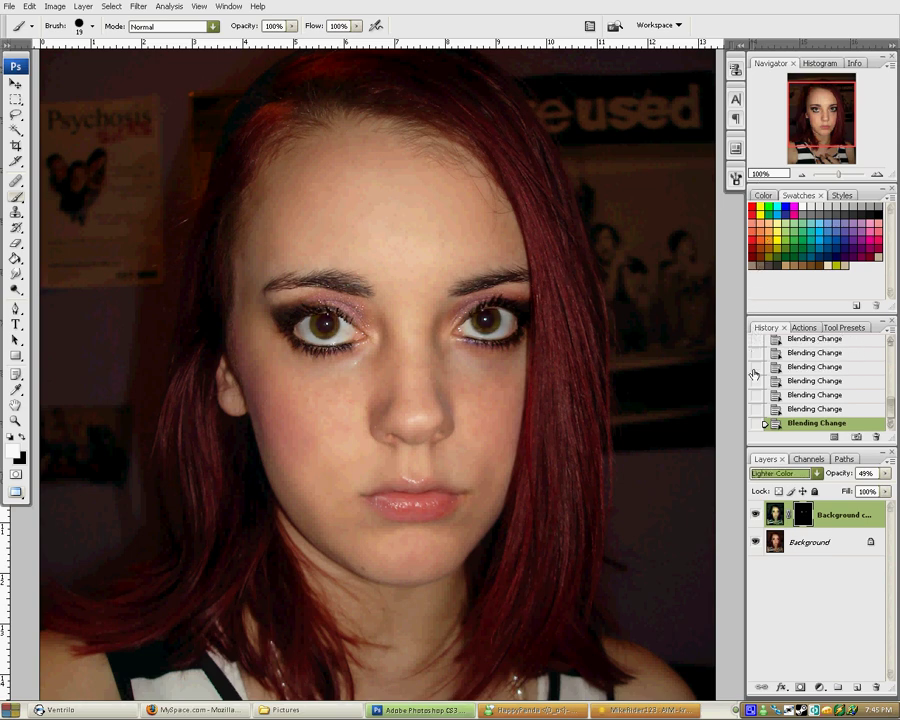
key(Down)
key(Down)
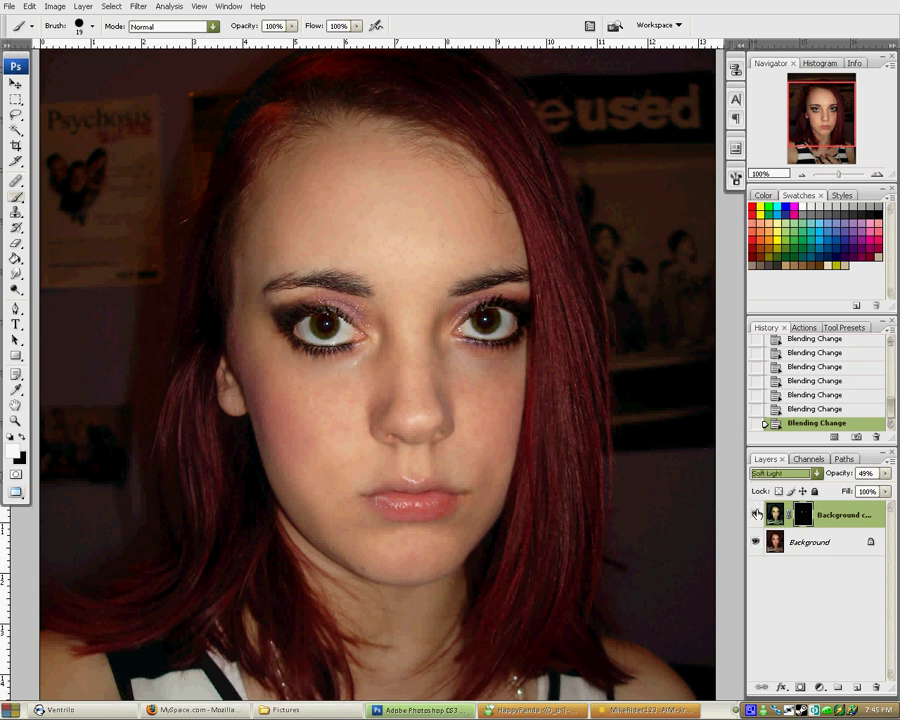
key(Down)
key(Down)
key(Down)
key(Down)
key(Down)
key(Down)
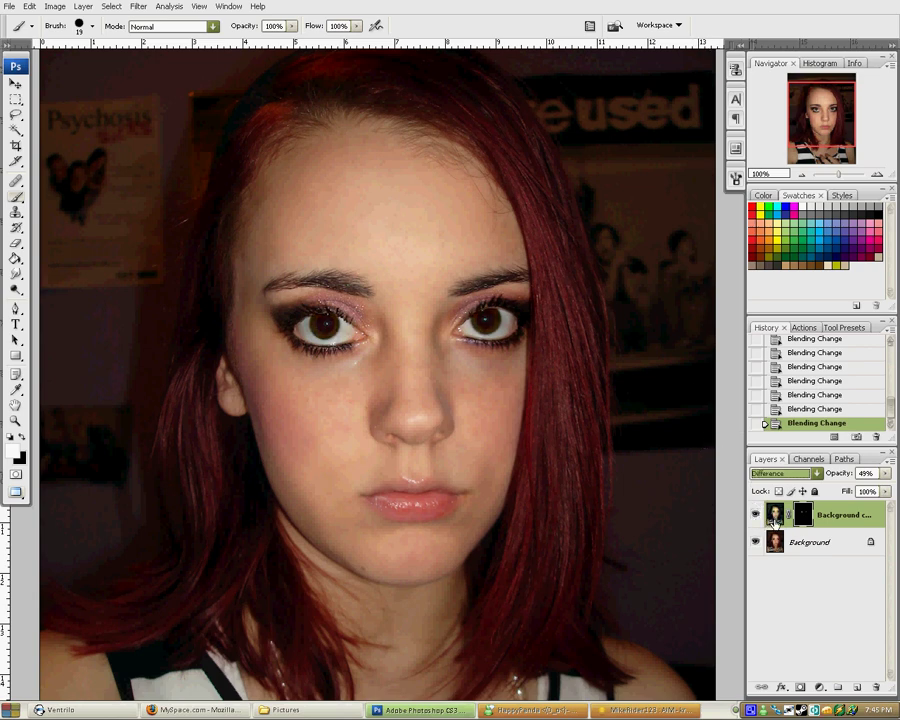
key(Down)
key(Down)
key(Down)
key(Down)
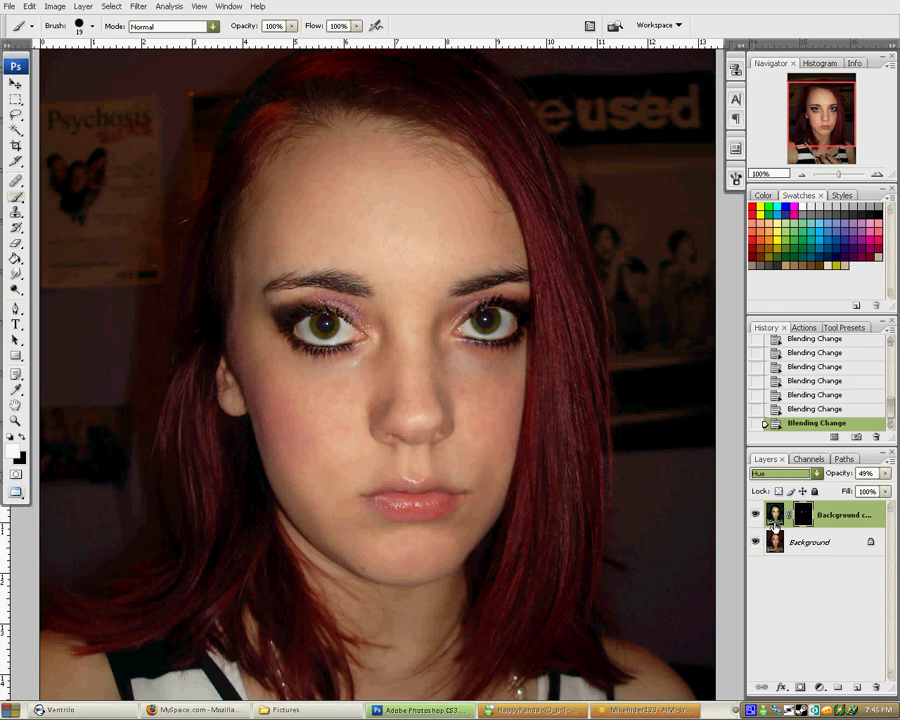
Step: Set the recoloured layer's blend mode to Normal and its opacity to 51%
mouse_move(839, 473)
mouse_down()
mouse_move(894, 476)
mouse_move(817, 473)
mouse_move(840, 477)
mouse_up()
click(816, 473)
click(778, 138)
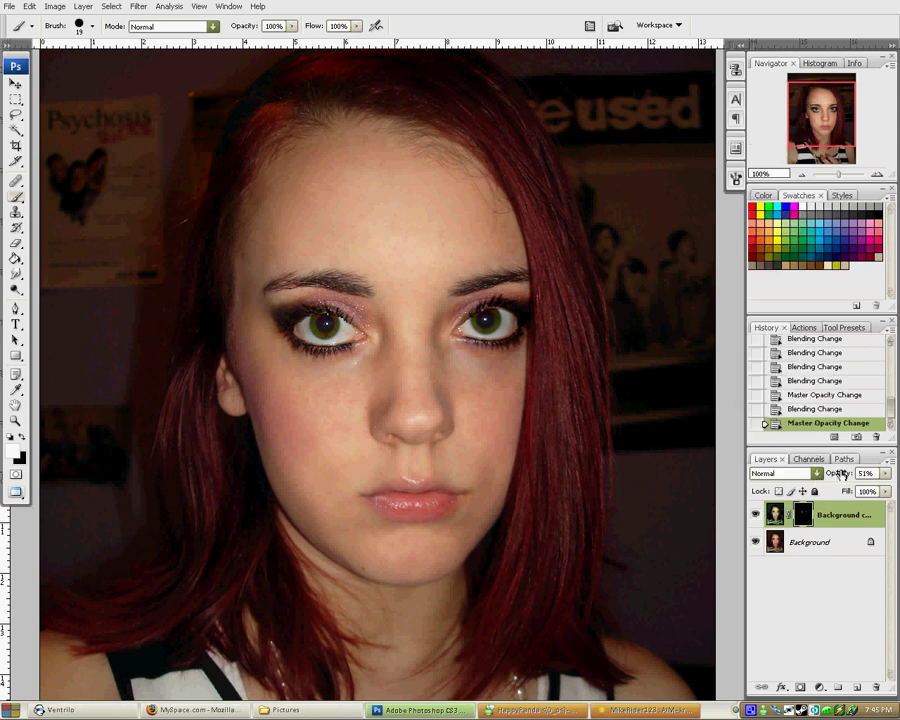